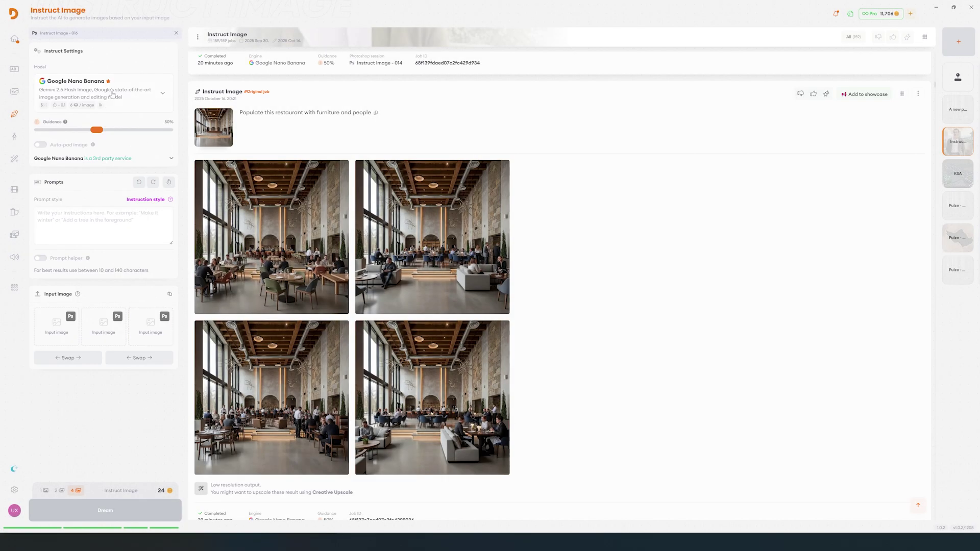
Step: Browse the Model dropdown's other editing models while keeping Google Nano Banana selected
{"action": "left_click", "coordinate": [87, 95]}
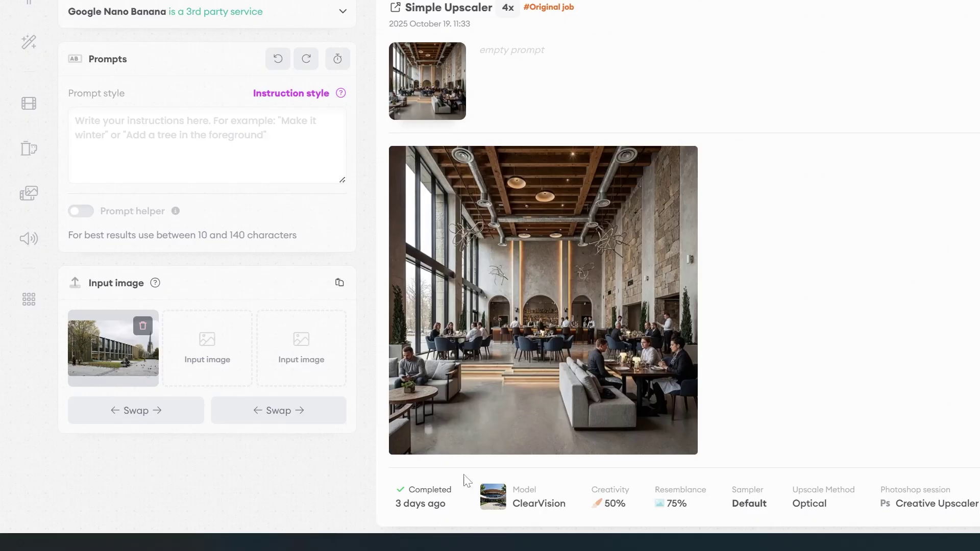
Step: Prompt 'turn this into winter', compare the result with the original, then write a furniture set prompt
{"action": "left_click", "coordinate": [204, 143]}
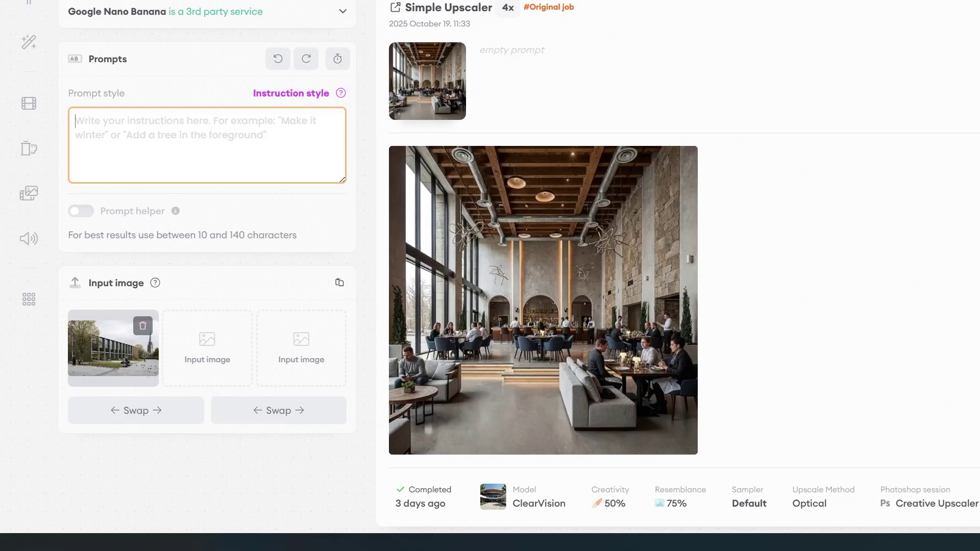
{"action": "type", "text": "turn this i"}
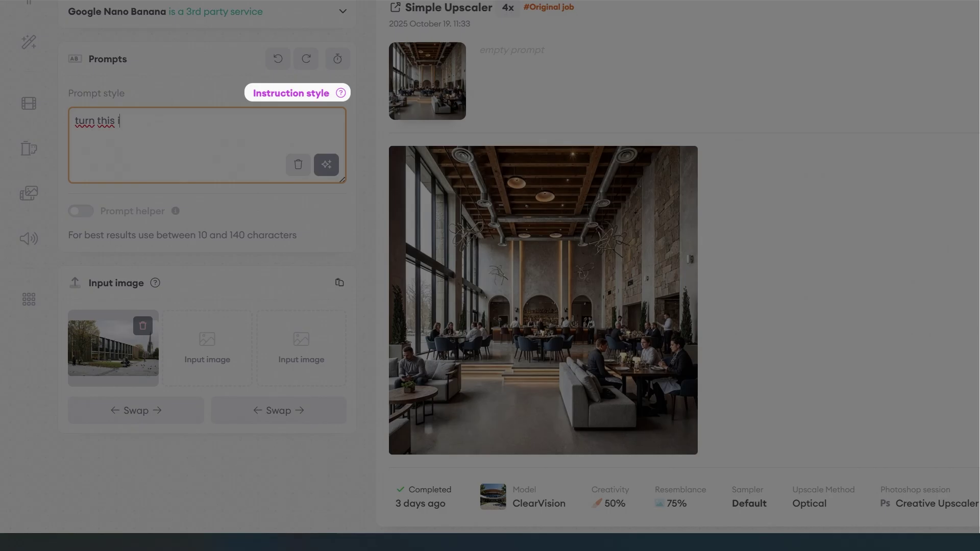
{"action": "type", "text": "nto winter"}
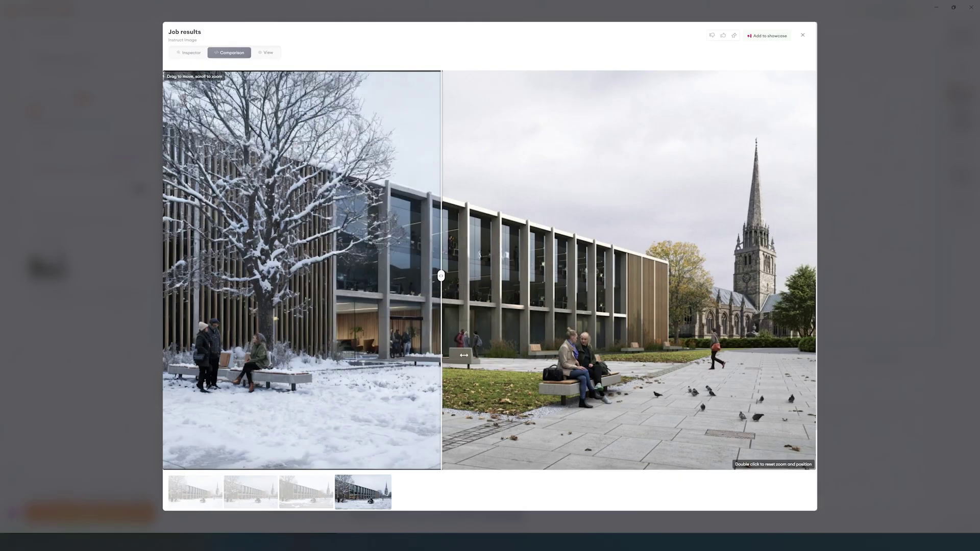
{"action": "left_click_drag", "start_coordinate": [437, 306], "coordinate": [671, 338]}
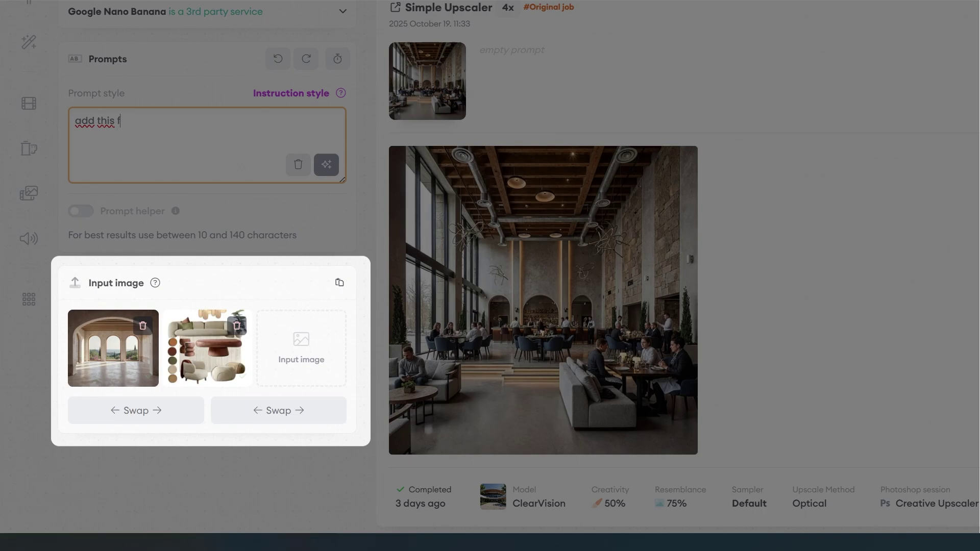
{"action": "type", "text": "urniture set"}
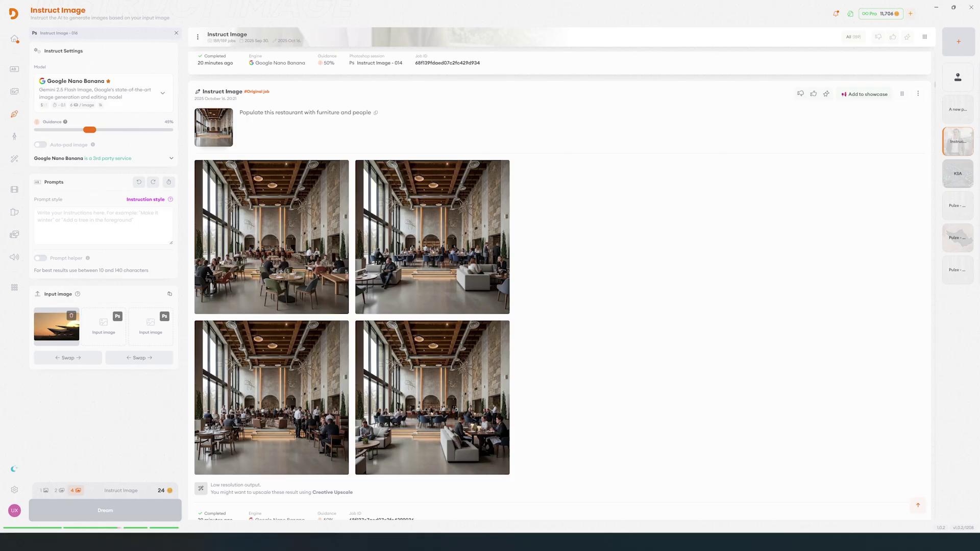
Step: Add a second reference image and reorder the inputs, moving the sunset image between slots 2 and 3
{"action": "left_click_drag", "start_coordinate": [194, 398], "coordinate": [104, 327]}
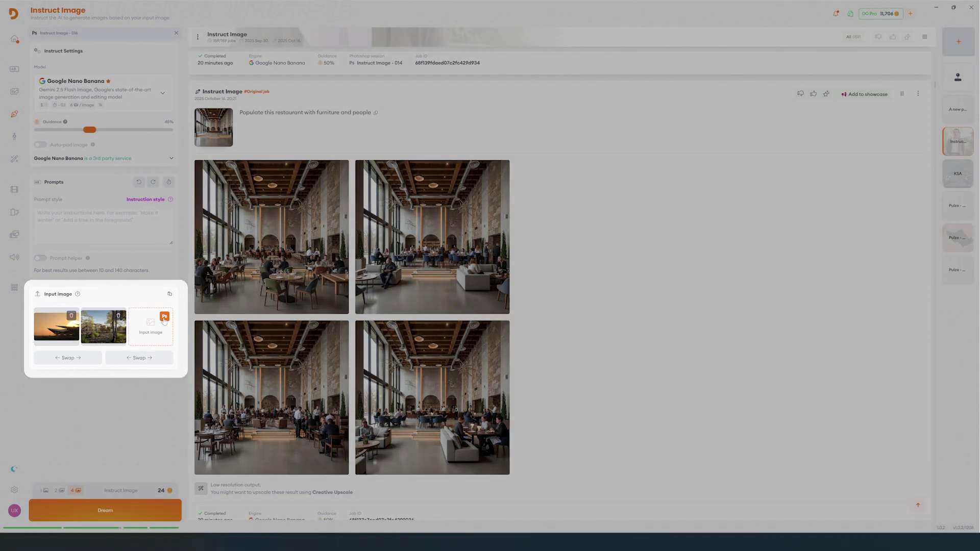
{"action": "left_click", "coordinate": [75, 360]}
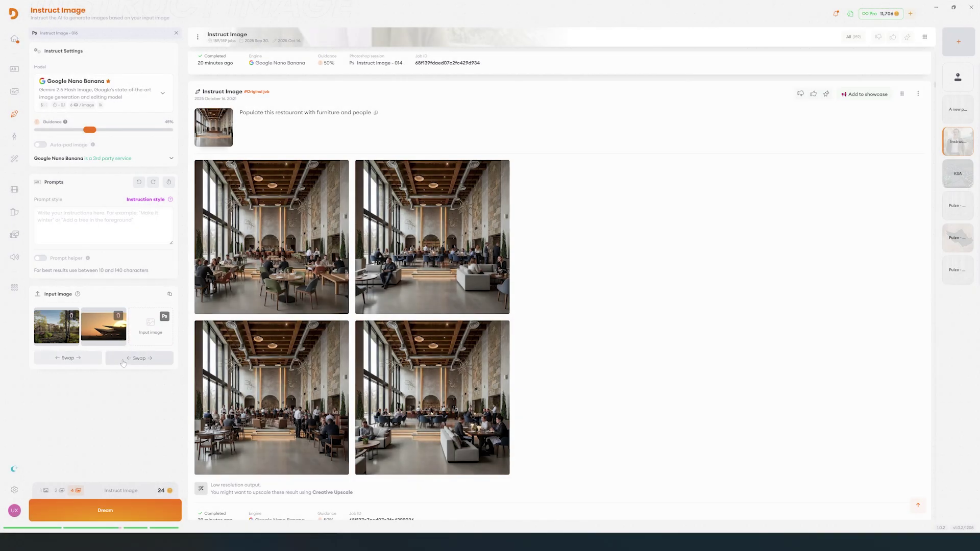
{"action": "left_click", "coordinate": [122, 363]}
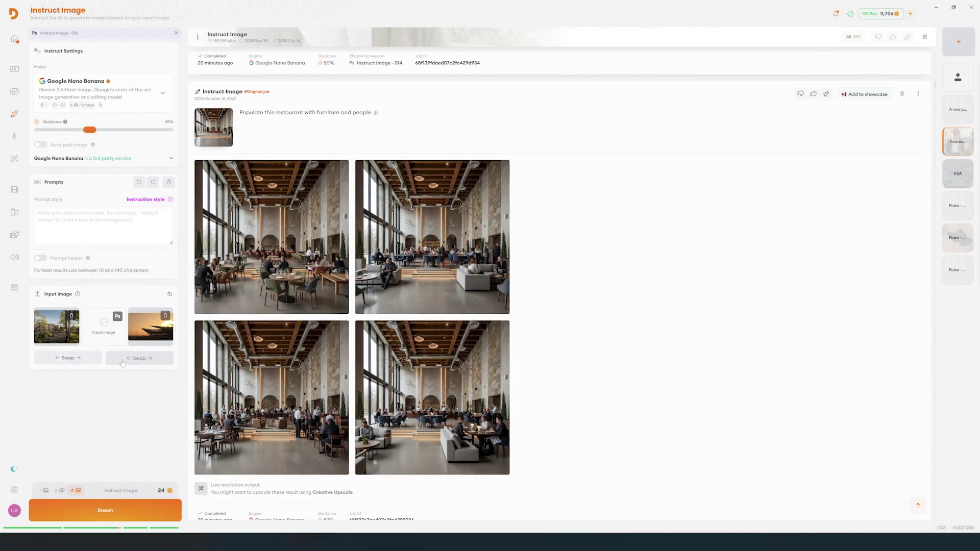
{"action": "left_click", "coordinate": [123, 363]}
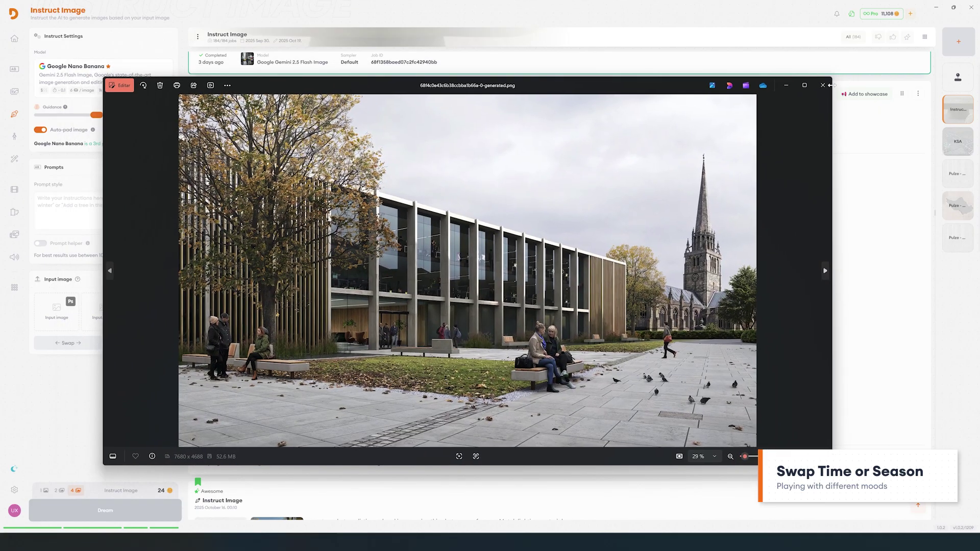
Step: Load the lower-left people-free render as input 1, prompt 'change the time' to golden hour, and compare
{"action": "left_click", "coordinate": [823, 85]}
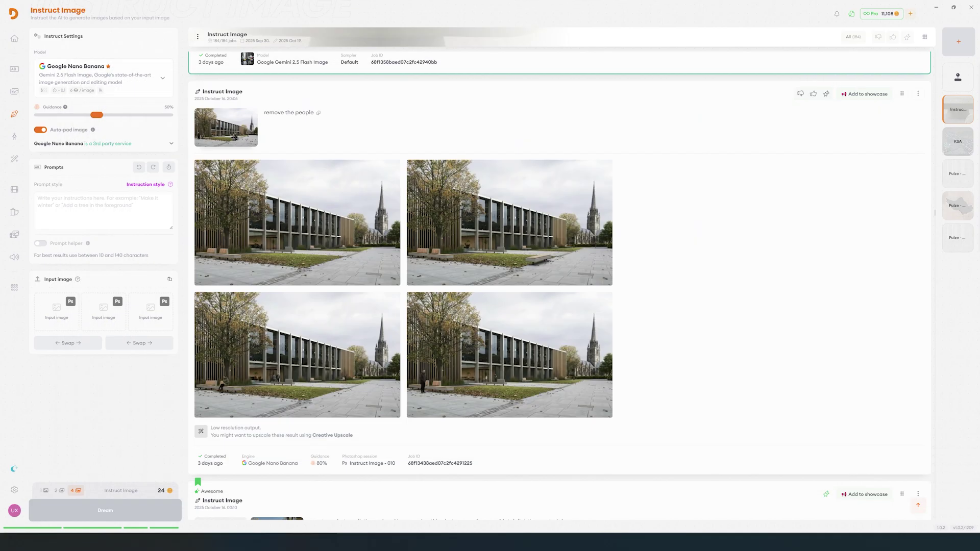
{"action": "left_click_drag", "start_coordinate": [225, 367], "coordinate": [61, 314]}
{"action": "left_click", "coordinate": [102, 209]}
{"action": "type", "text": "change the "}
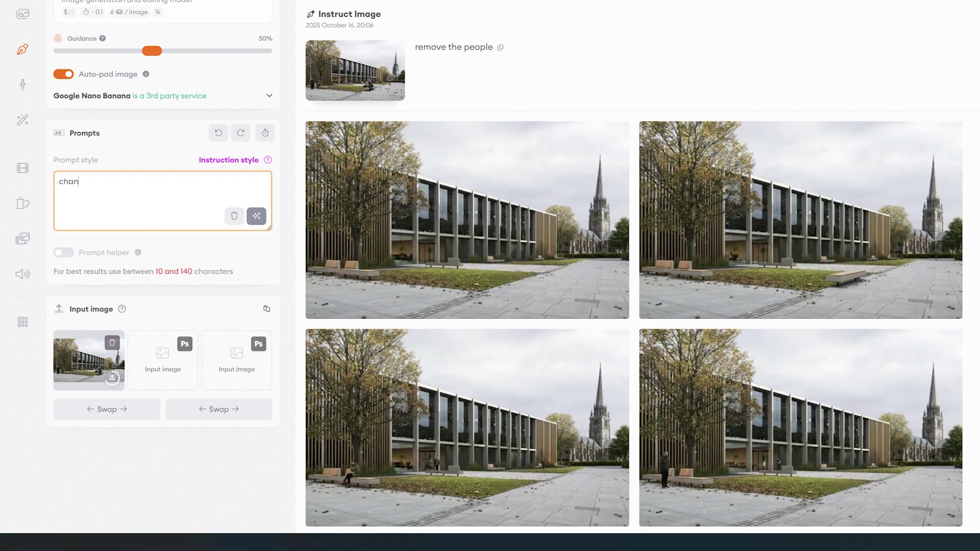
{"action": "type", "text": "time to golden hour"}
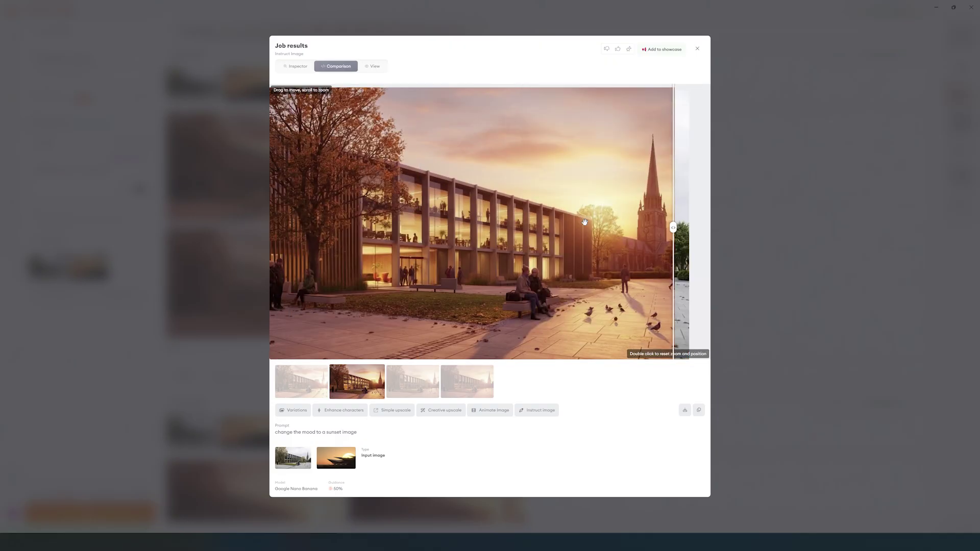
{"action": "scroll", "coordinate": [508, 199], "scroll_direction": "up", "scroll_amount": 1}
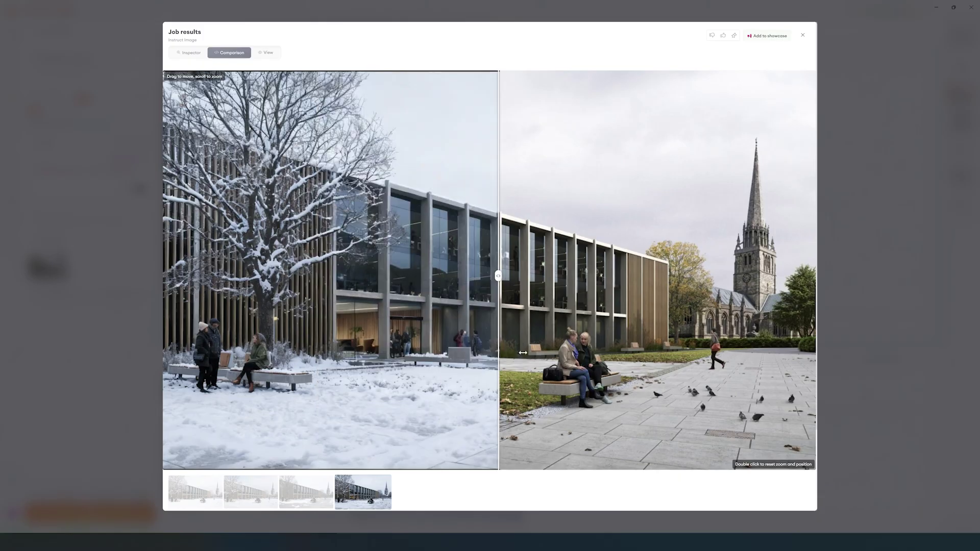
{"action": "left_click_drag", "start_coordinate": [499, 332], "coordinate": [722, 337]}
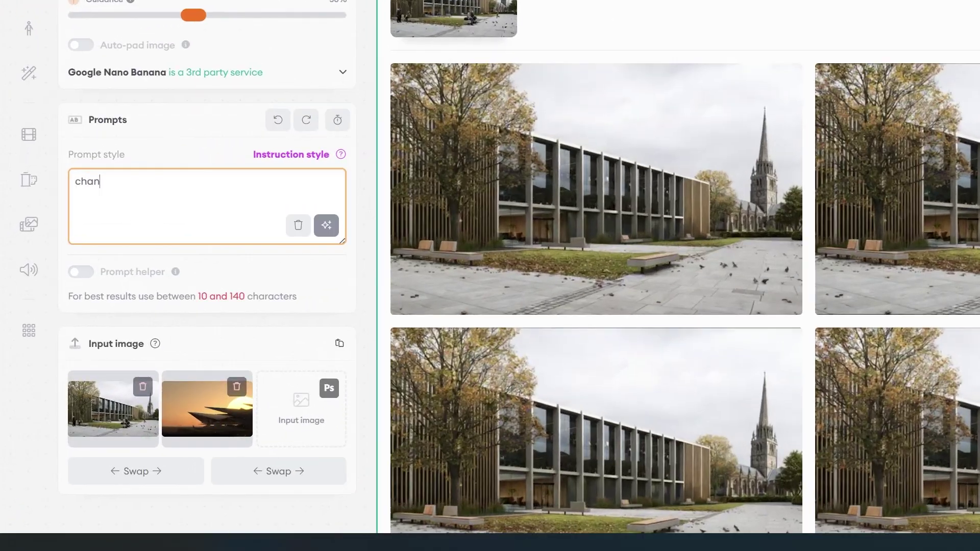
Step: Prompt a mood change from the sunset image, then compare the sunset-mood and people-removed results
{"action": "type", "text": "ge the mood on the image for a sunset style"}
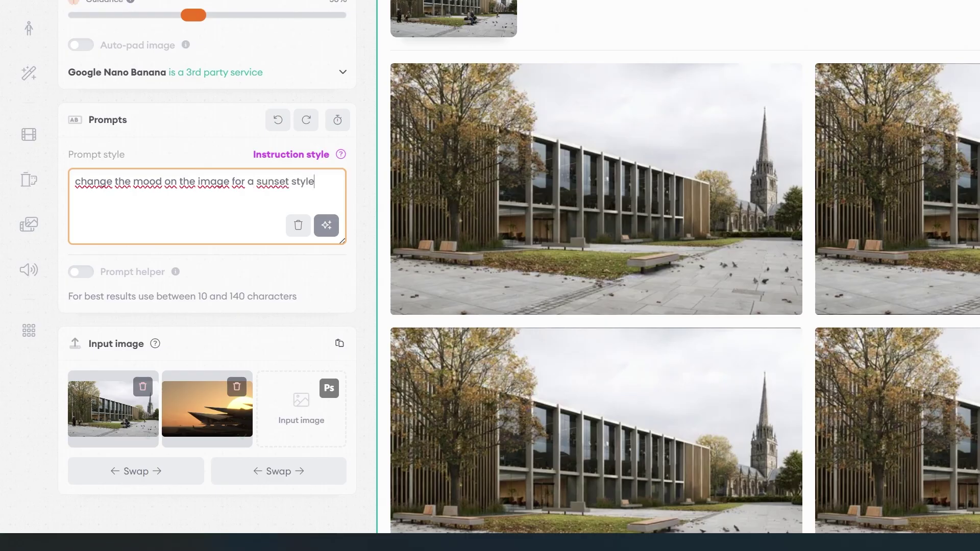
{"action": "left_click_drag", "start_coordinate": [238, 288], "coordinate": [733, 289]}
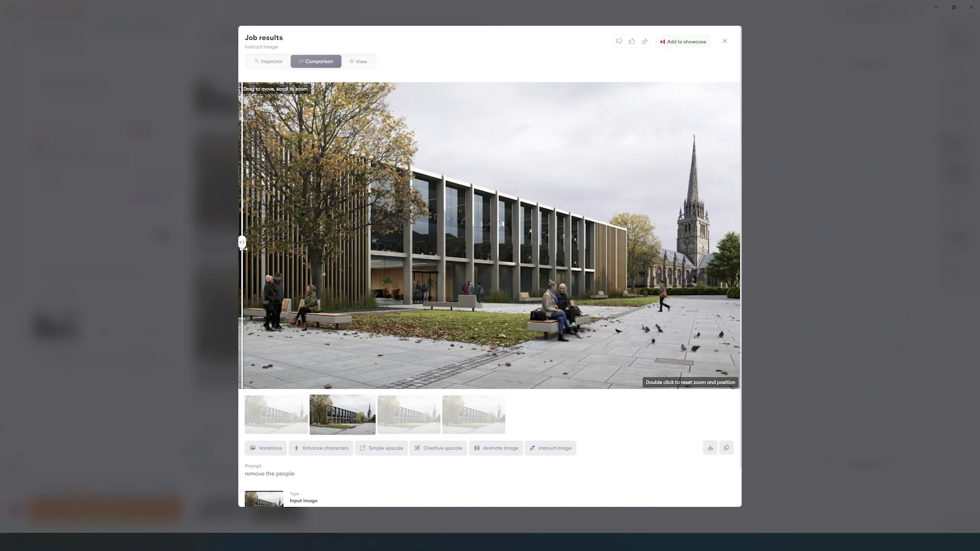
{"action": "left_click_drag", "start_coordinate": [240, 282], "coordinate": [751, 299]}
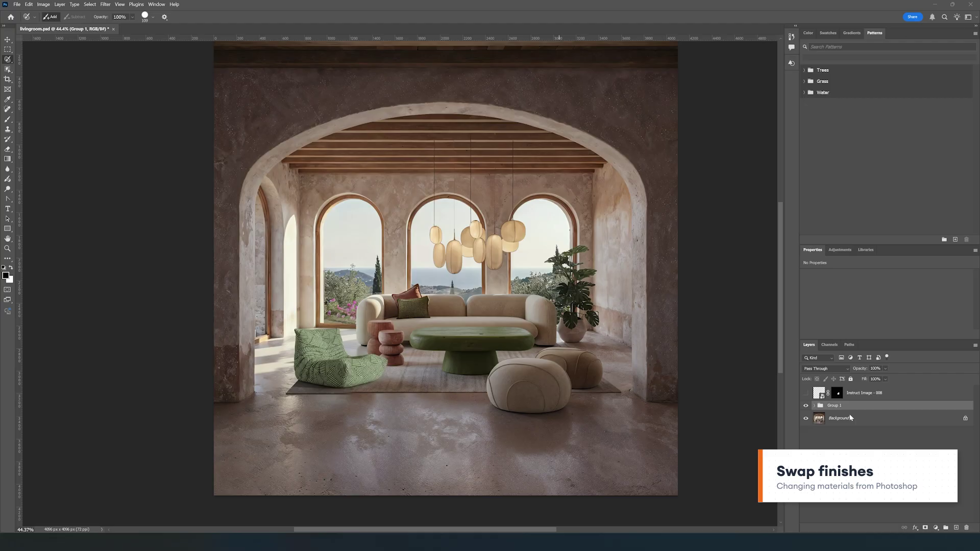
Step: Toggle Group 1's green chair and table off, on, then off again to compare the room
{"action": "left_click", "coordinate": [806, 407]}
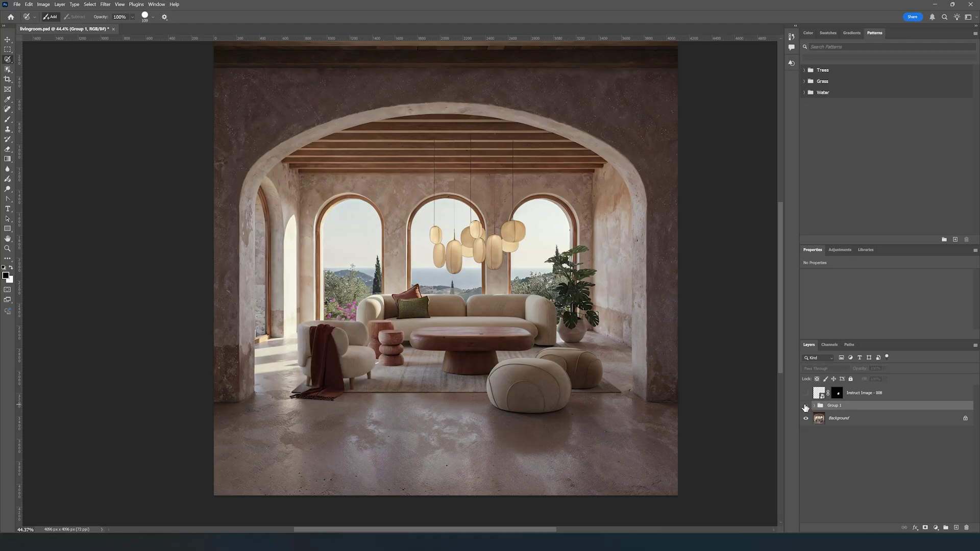
{"action": "left_click", "coordinate": [806, 406]}
{"action": "left_click", "coordinate": [806, 407]}
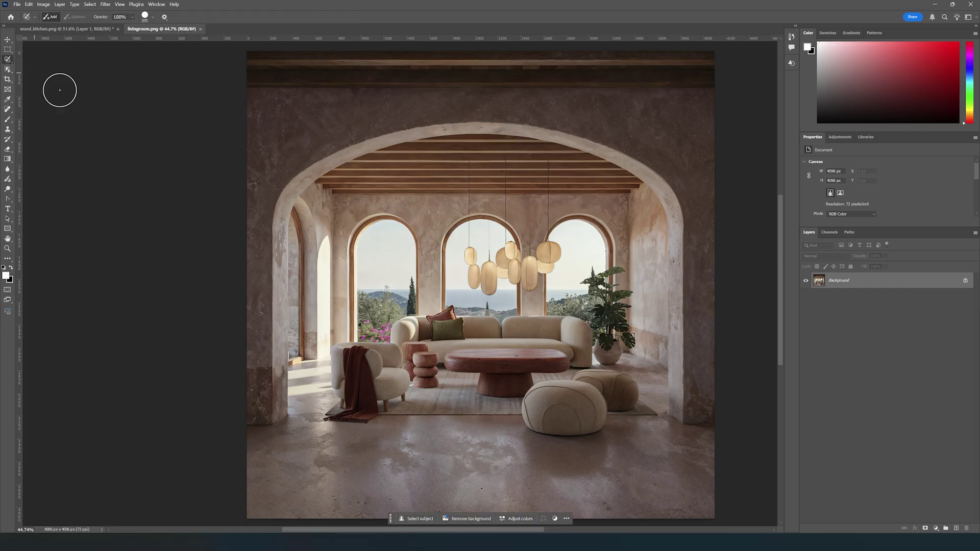
Step: Paint a Quick Mask selection over the white armchair and fit the living room in view
{"action": "scroll", "coordinate": [357, 412], "scroll_direction": "up", "scroll_amount": 5}
{"action": "mouse_move", "coordinate": [357, 412]}
{"action": "left_mouse_down"}
{"action": "mouse_move", "coordinate": [482, 339]}
{"action": "mouse_move", "coordinate": [328, 358]}
{"action": "mouse_move", "coordinate": [470, 412]}
{"action": "mouse_move", "coordinate": [431, 351]}
{"action": "left_mouse_up"}
{"action": "key", "text": "ctrl+0"}
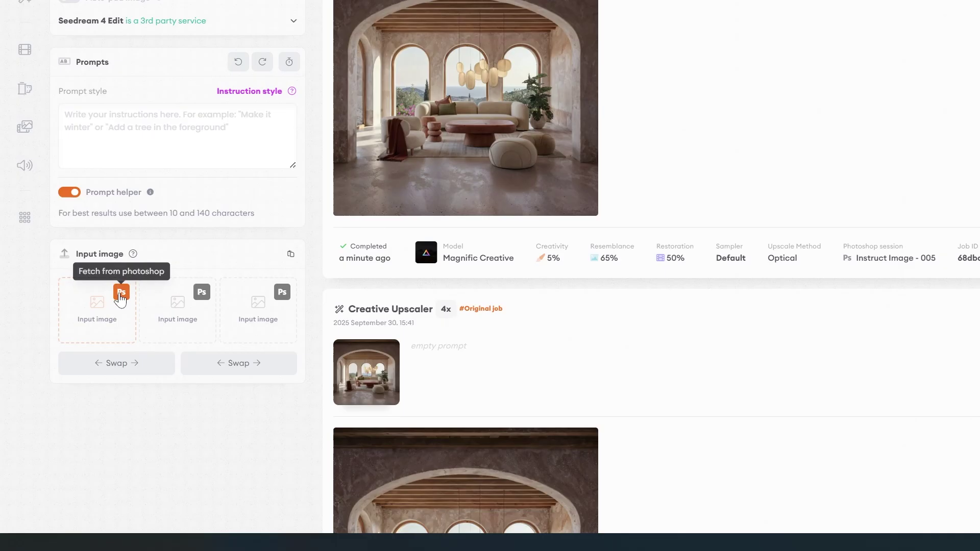
Step: Fetch the armchair from Photoshop, add the pink armchair photo, and prompt 'replace the arm chair for the pink'
{"action": "left_click", "coordinate": [117, 299]}
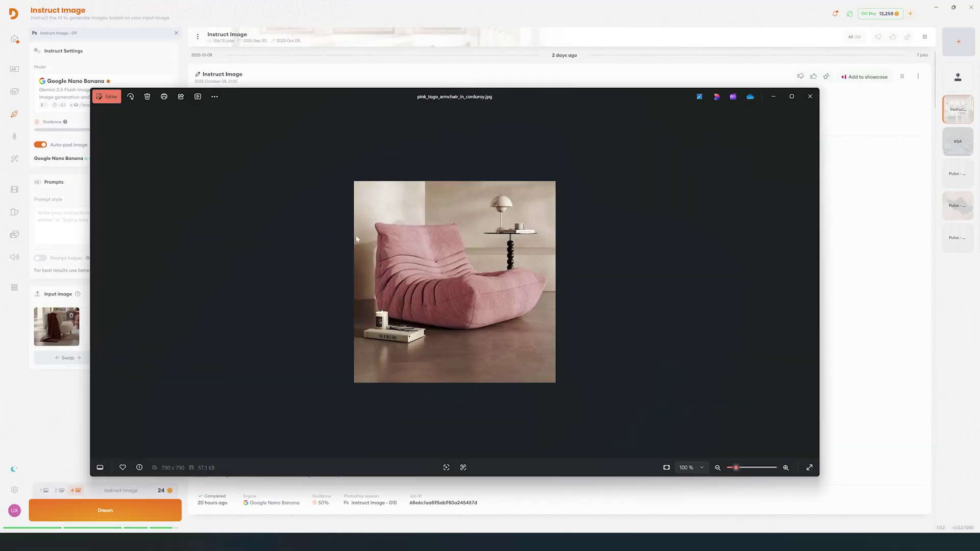
{"action": "key", "text": "Escape"}
{"action": "left_click_drag", "start_coordinate": [282, 344], "coordinate": [153, 316]}
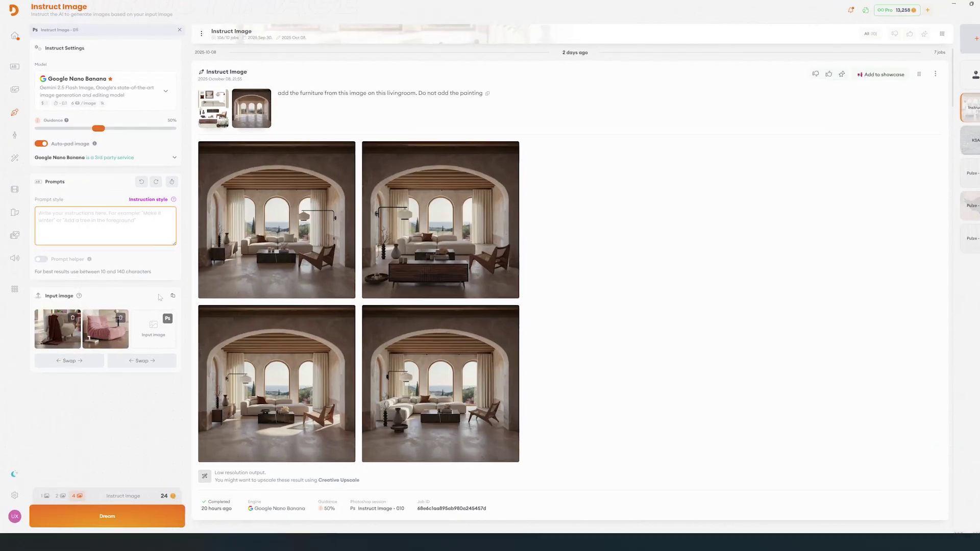
{"action": "type", "text": "replace the arm c"}
{"action": "type", "text": "hair for the pin"}
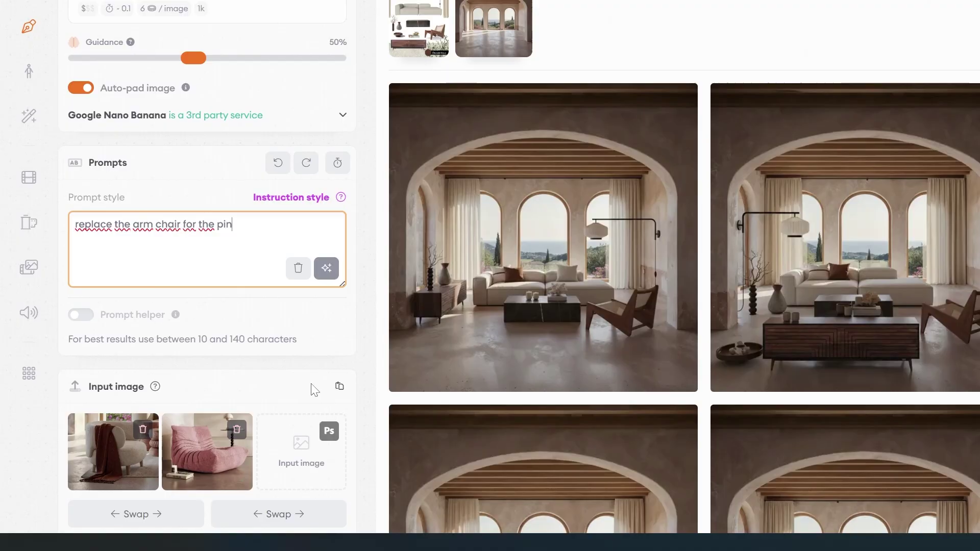
{"action": "type", "text": "k"}
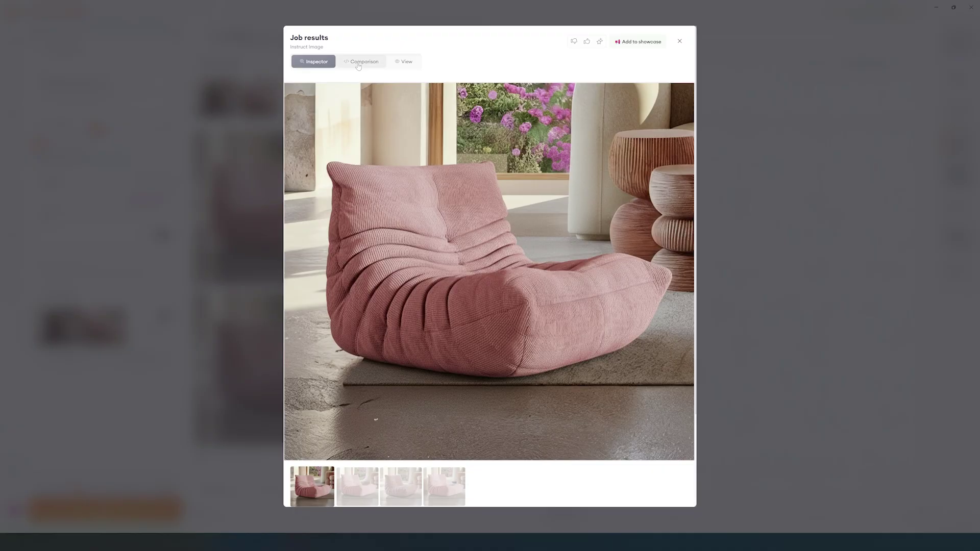
Step: Compare the pink armchair result against the original in before/after view
{"action": "left_click", "coordinate": [360, 61]}
{"action": "left_click_drag", "start_coordinate": [490, 282], "coordinate": [674, 278]}
{"action": "key", "text": "Escape"}
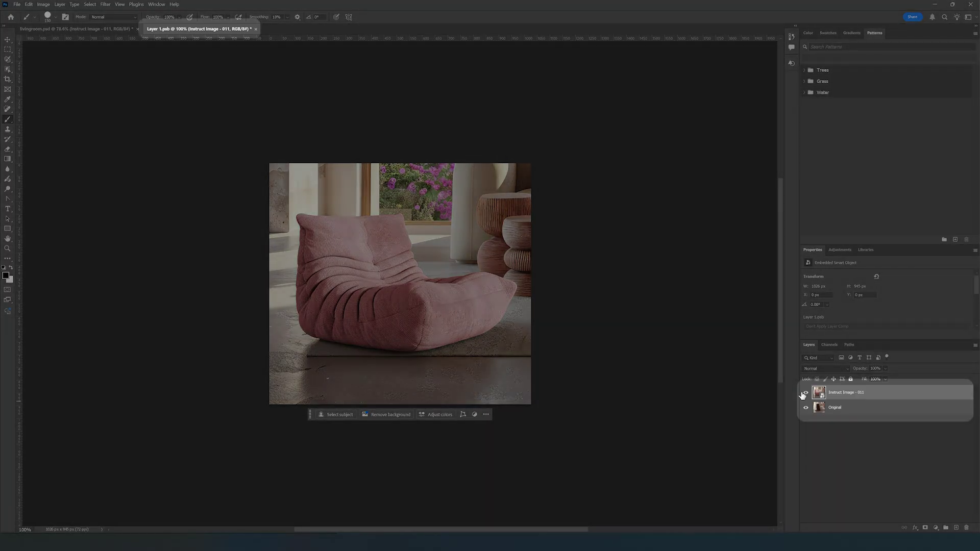
Step: Toggle the Instruct Image - 011 layer repeatedly to compare pink and white armchairs, leaving pink visible
{"action": "left_click", "coordinate": [806, 392]}
{"action": "left_click", "coordinate": [806, 392]}
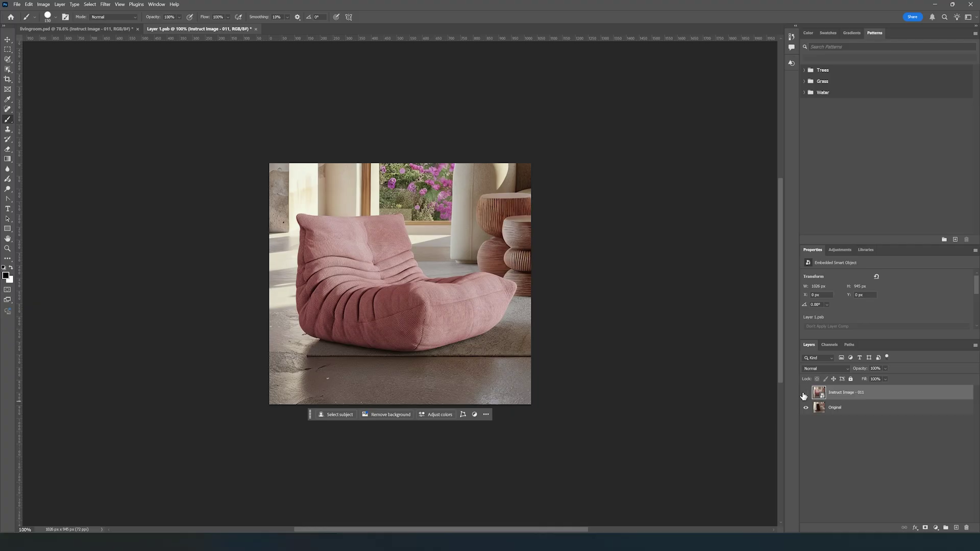
{"action": "left_click", "coordinate": [805, 394]}
{"action": "left_click", "coordinate": [805, 394]}
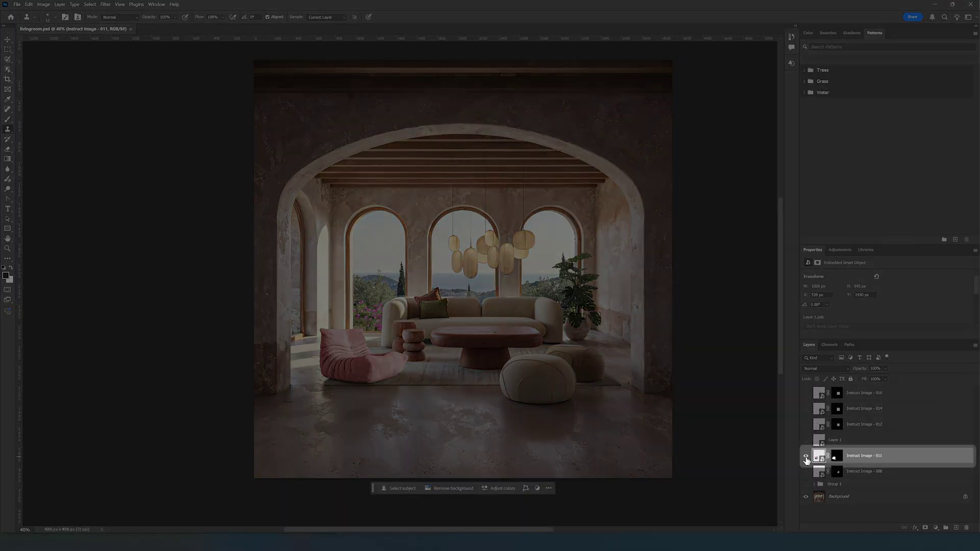
{"action": "left_click", "coordinate": [806, 457]}
{"action": "left_click", "coordinate": [806, 457]}
{"action": "left_click", "coordinate": [806, 456]}
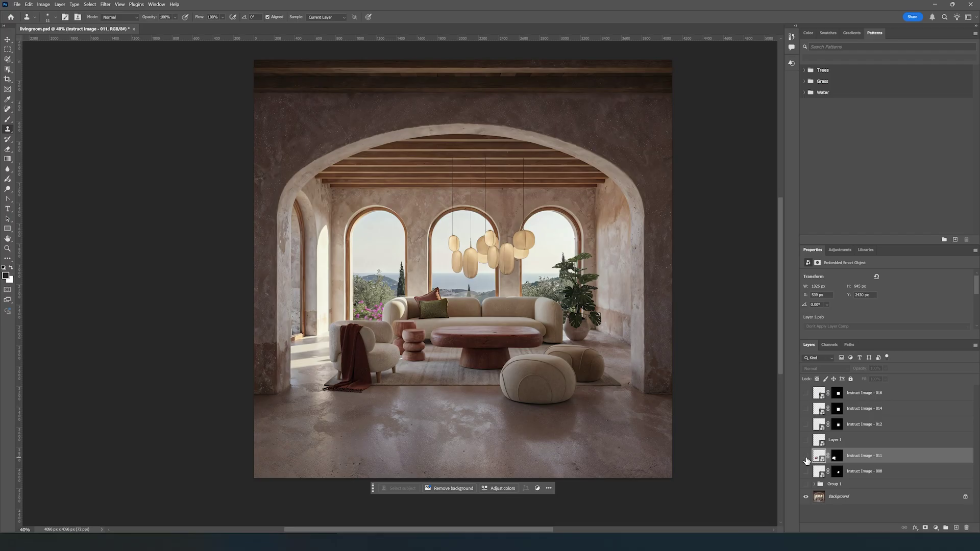
{"action": "left_click", "coordinate": [806, 457]}
{"action": "left_click", "coordinate": [806, 457]}
{"action": "left_click", "coordinate": [806, 456]}
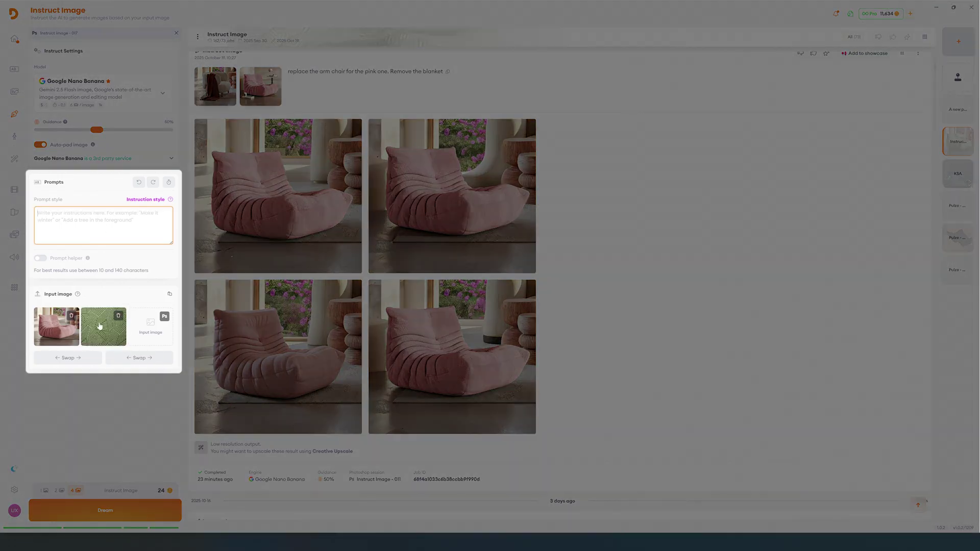
Step: Prompt 'replace the fabric on this armchair' using the green fabric swatch as second input
{"action": "type", "text": "r"}
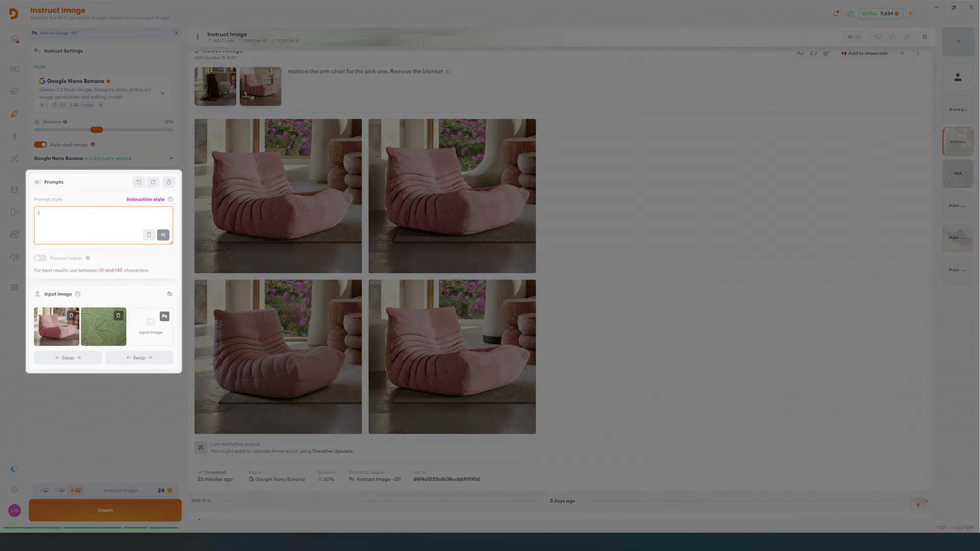
{"action": "type", "text": "eplace the fabric on this armchair"}
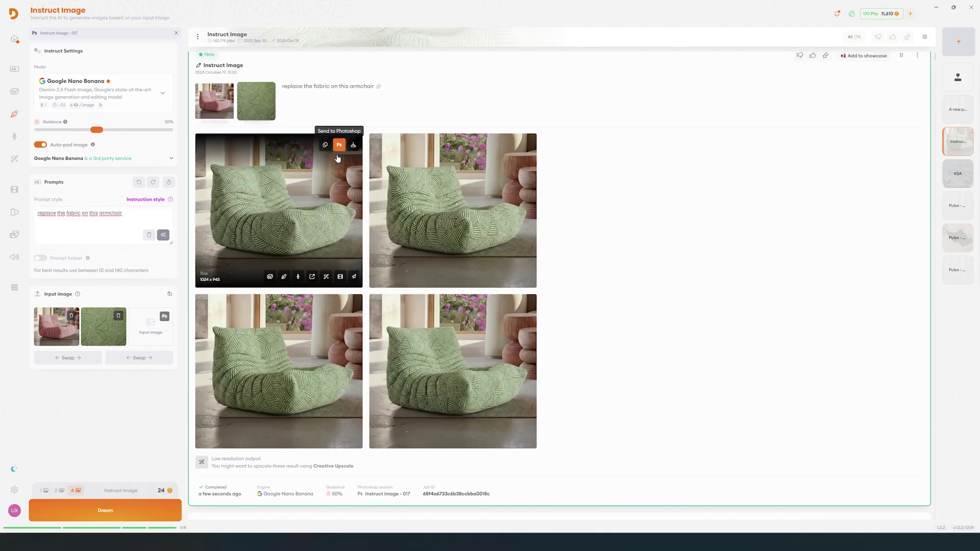
{"action": "scroll", "coordinate": [342, 194], "scroll_direction": "down", "scroll_amount": 1}
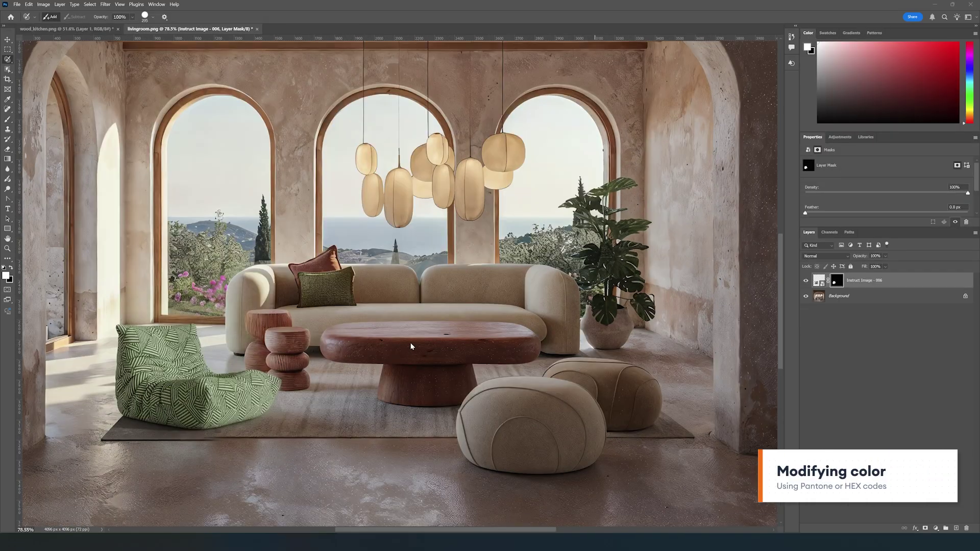
{"action": "scroll", "coordinate": [329, 296], "scroll_direction": "up", "scroll_amount": 5}
Step: Mark the coffee table and start a prompt to swap its colour to 808000 olive green
{"action": "mouse_move", "coordinate": [429, 380]}
{"action": "left_mouse_down"}
{"action": "mouse_move", "coordinate": [354, 402]}
{"action": "mouse_move", "coordinate": [543, 372]}
{"action": "mouse_move", "coordinate": [508, 481]}
{"action": "mouse_move", "coordinate": [473, 444]}
{"action": "left_mouse_up"}
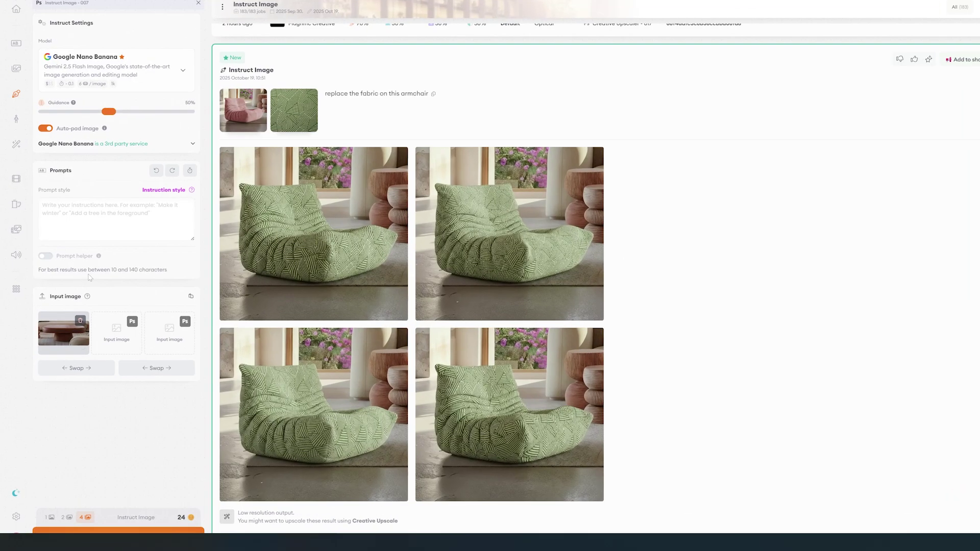
{"action": "left_click", "coordinate": [102, 220]}
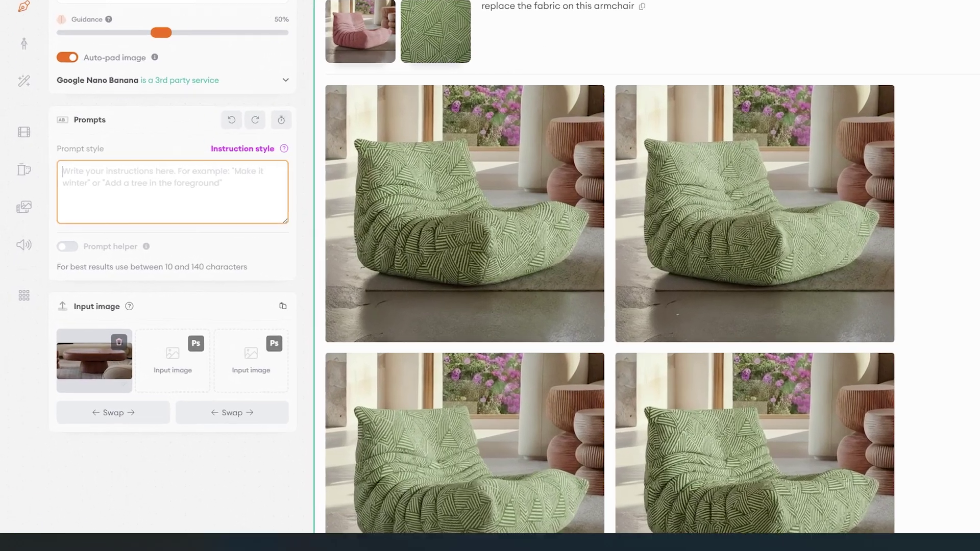
{"action": "type", "text": "swap co"}
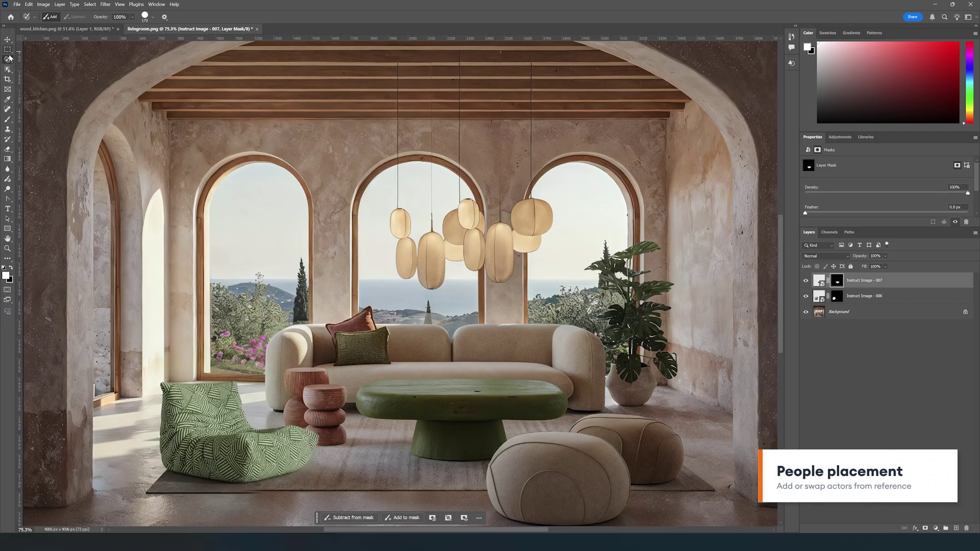
Step: Mask the right side of the sofa and prompt 'add a blonde woman sitting on the couch, looking at the window'
{"action": "scroll", "coordinate": [440, 320], "scroll_direction": "up", "scroll_amount": 5}
{"action": "mouse_move", "coordinate": [545, 339]}
{"action": "left_mouse_down"}
{"action": "mouse_move", "coordinate": [485, 390]}
{"action": "mouse_move", "coordinate": [613, 328]}
{"action": "mouse_move", "coordinate": [623, 214]}
{"action": "left_mouse_up"}
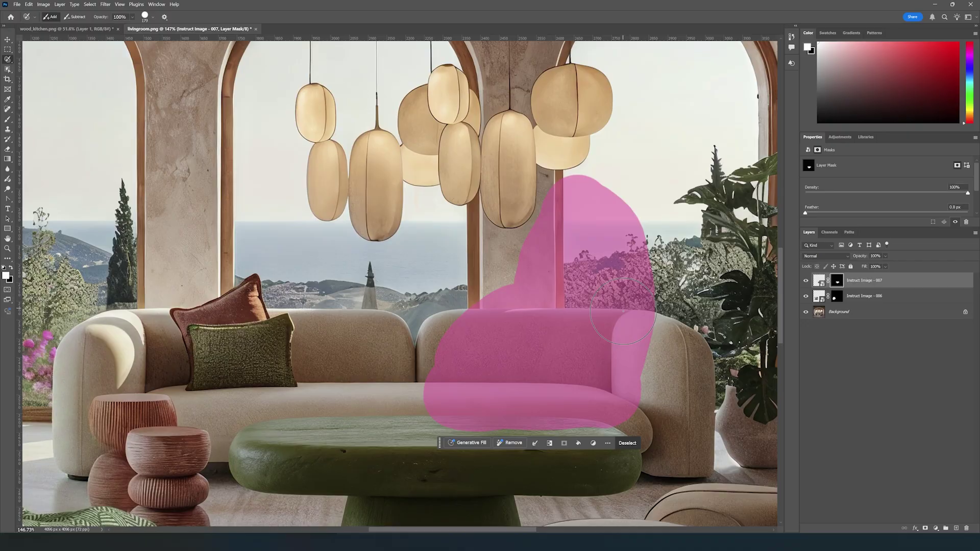
{"action": "type", "text": "a"}
{"action": "type", "text": "dd a blonde woman sitting o"}
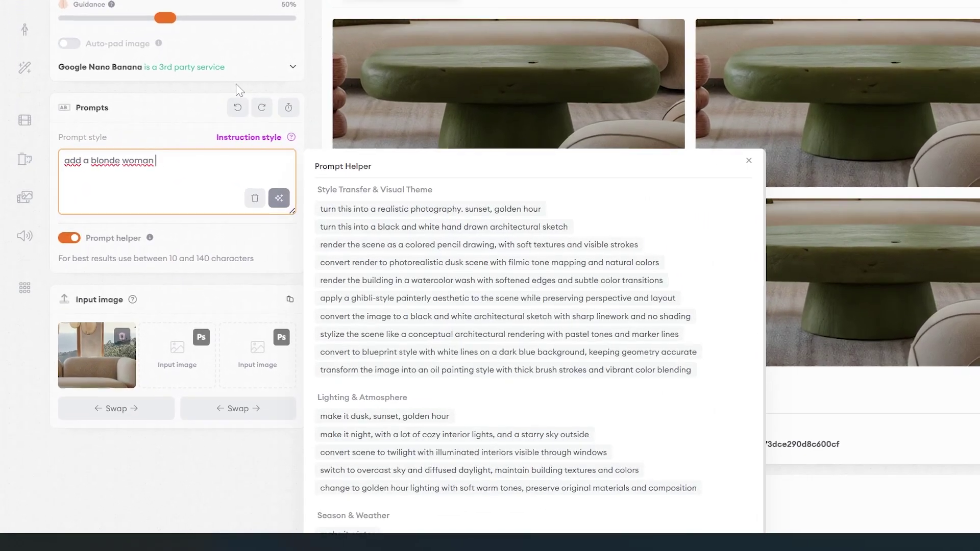
{"action": "type", "text": "n the couch, looking"}
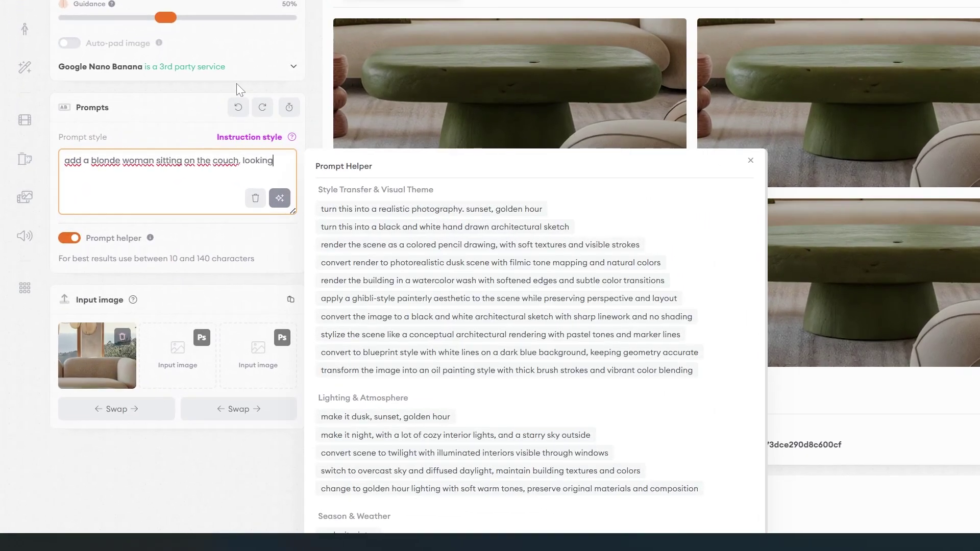
{"action": "type", "text": " at the window"}
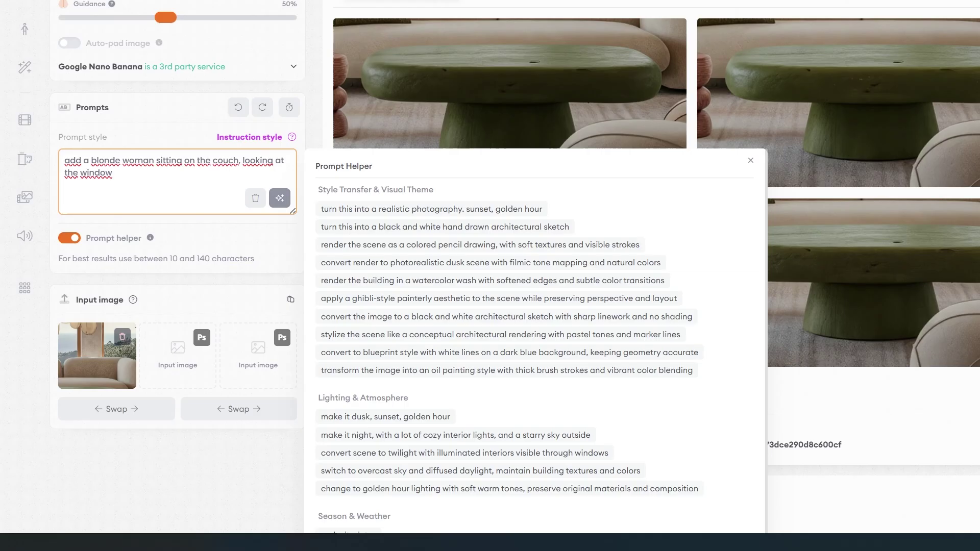
{"action": "key", "text": "Escape"}
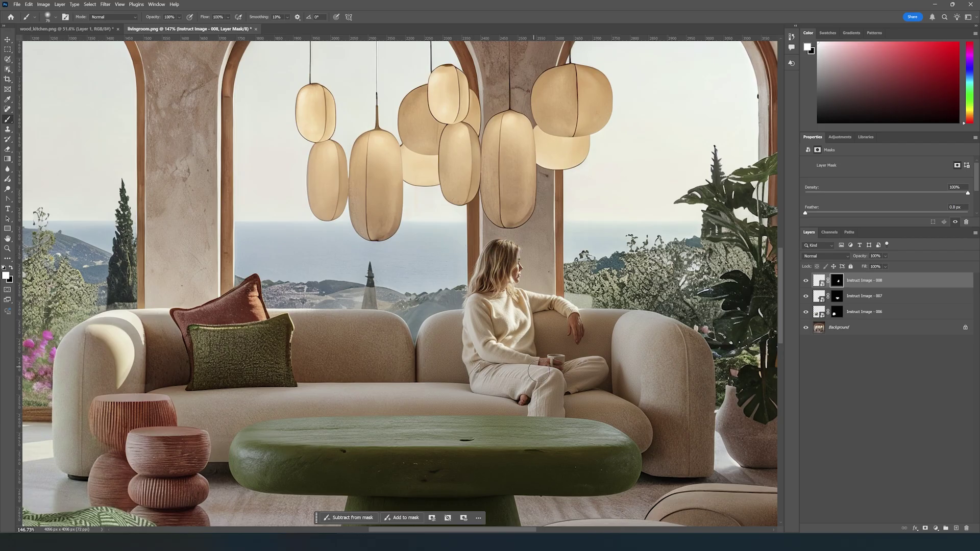
{"action": "scroll", "coordinate": [538, 371], "scroll_direction": "down", "scroll_amount": 3}
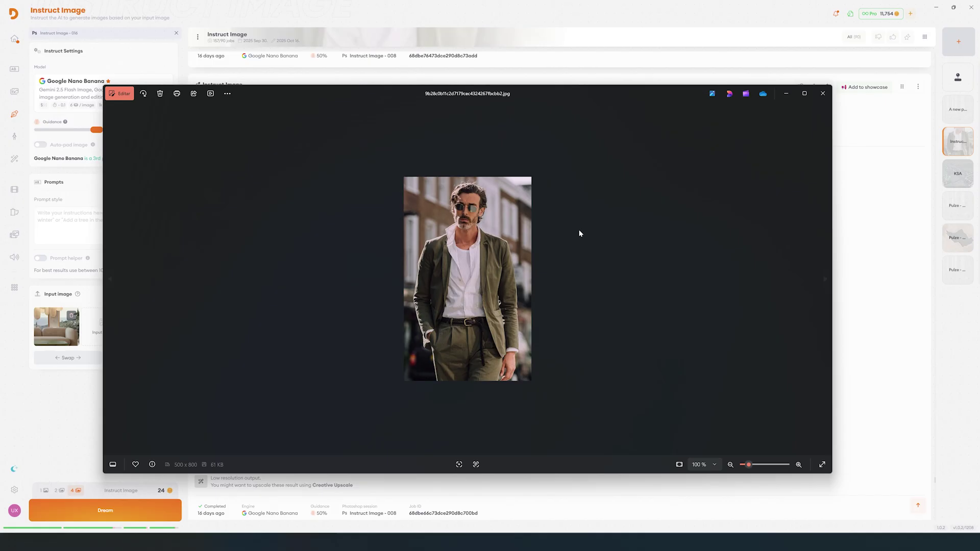
Step: Close the reference photo viewer and add the man-in-olive-suit photo as the second input image
{"action": "left_click_drag", "start_coordinate": [540, 102], "coordinate": [562, 105]}
{"action": "left_click", "coordinate": [845, 96]}
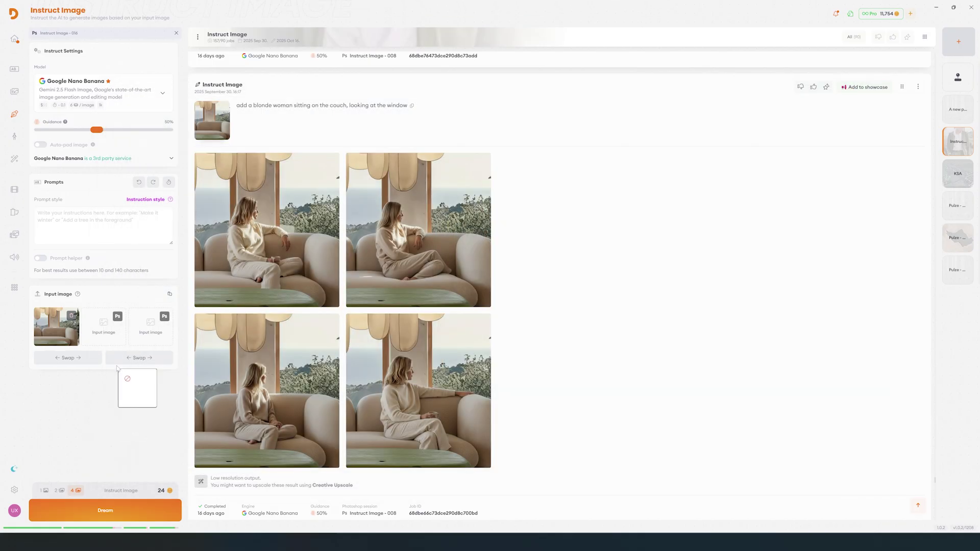
{"action": "left_click_drag", "start_coordinate": [137, 388], "coordinate": [104, 326]}
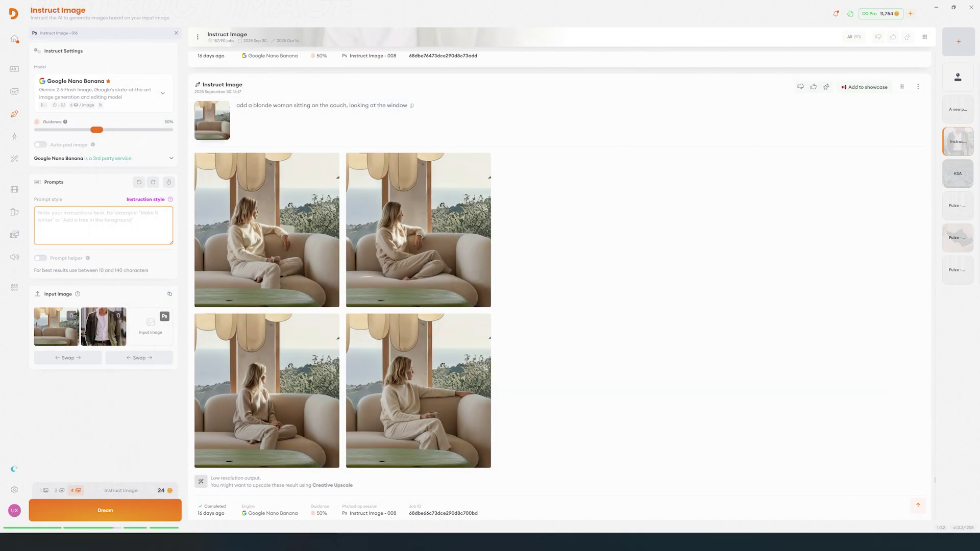
Step: Prompt swapping the woman for the man, then send the chosen result to Photoshop
{"action": "type", "text": "show me t"}
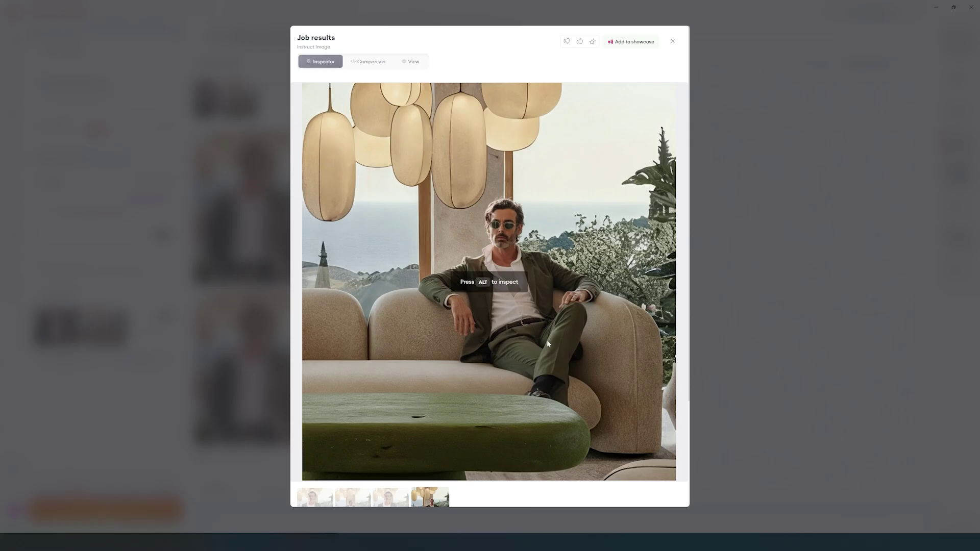
{"action": "scroll", "coordinate": [547, 344], "scroll_direction": "down", "scroll_amount": 3}
{"action": "left_click", "coordinate": [643, 406]}
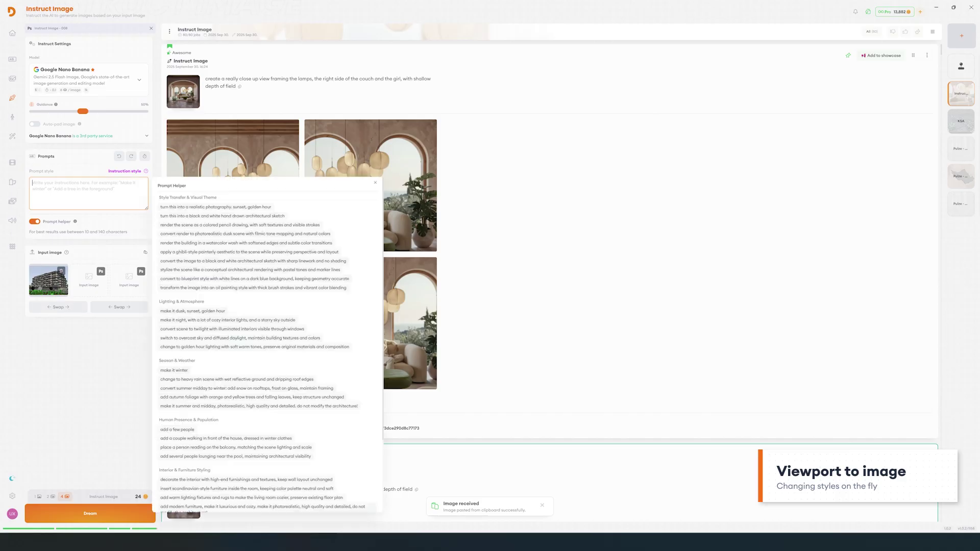
Step: Prompt Project Dream to convert the building viewport capture into a pencil drawing
{"action": "type", "text": "istic image"}
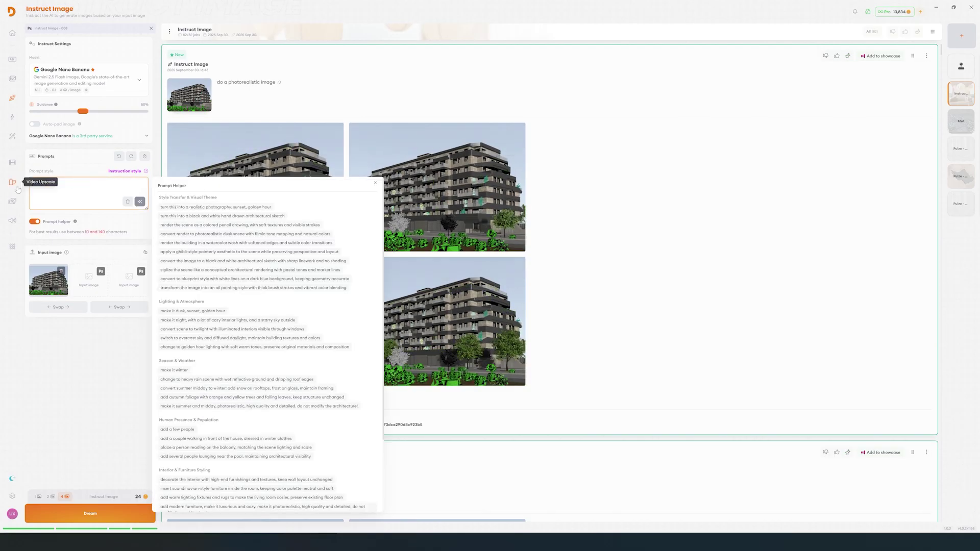
{"action": "type", "text": "awing"}
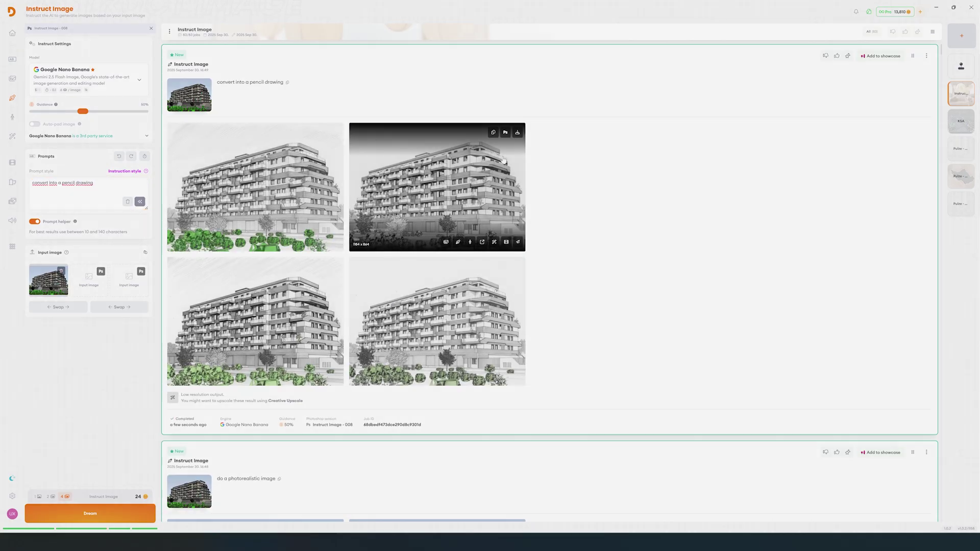
{"action": "scroll", "coordinate": [459, 194], "scroll_direction": "down", "scroll_amount": 1}
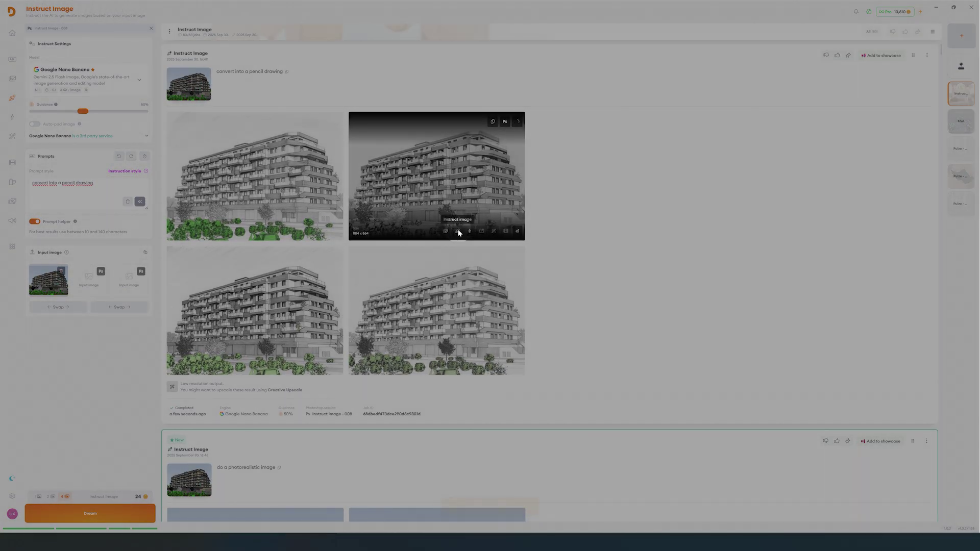
Step: Reuse the pencil drawing as input, render it back photorealistically, and compare against the drawing
{"action": "left_click", "coordinate": [458, 232]}
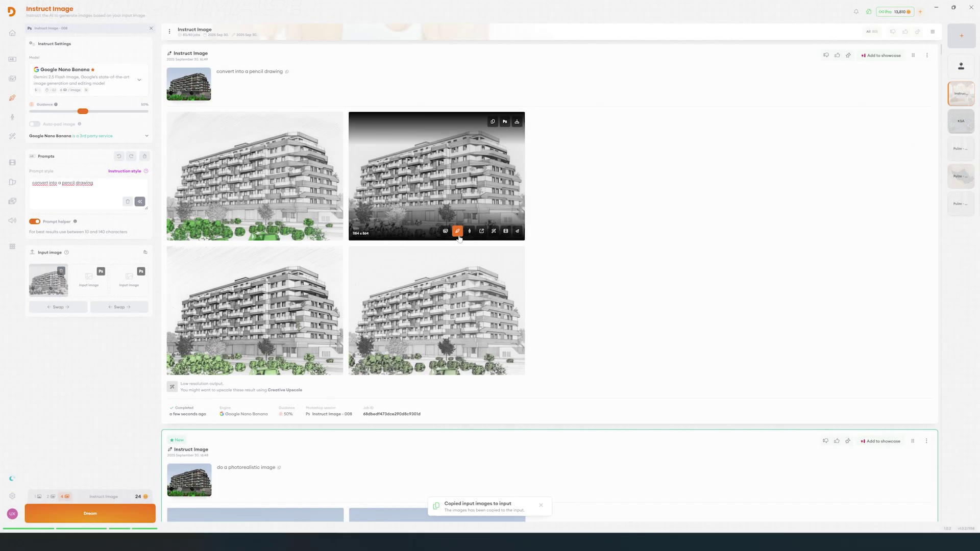
{"action": "type", "text": "conv"}
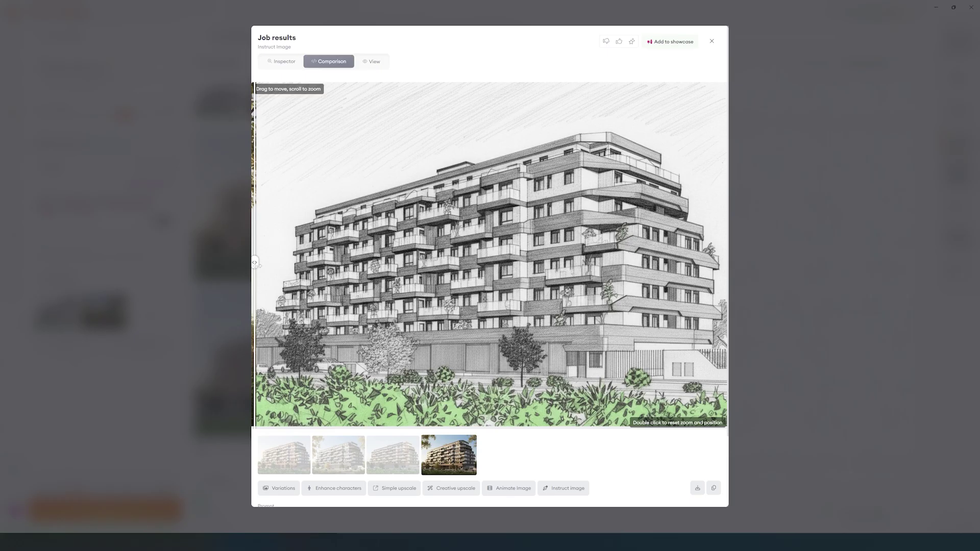
{"action": "left_click_drag", "start_coordinate": [255, 286], "coordinate": [733, 300]}
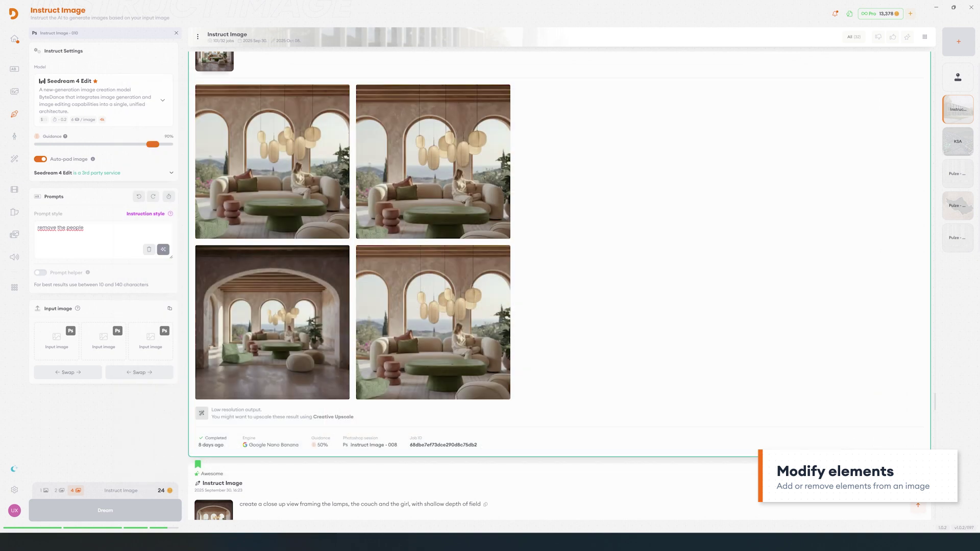
Step: Load the empty arched room and moodboard as inputs with prompt 'add the furniture from this image on this livingroom'
{"action": "left_click_drag", "start_coordinate": [242, 366], "coordinate": [52, 339]}
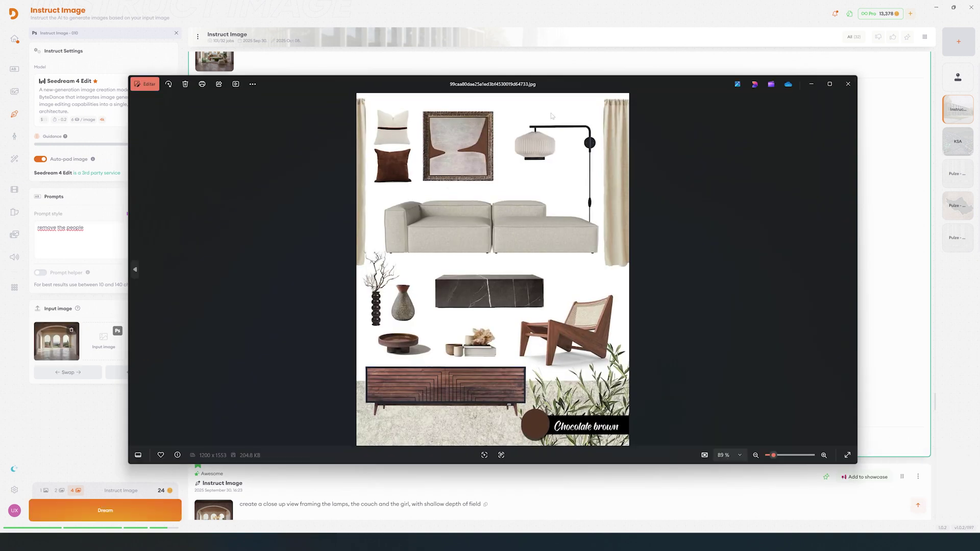
{"action": "left_click_drag", "start_coordinate": [485, 255], "coordinate": [103, 341]}
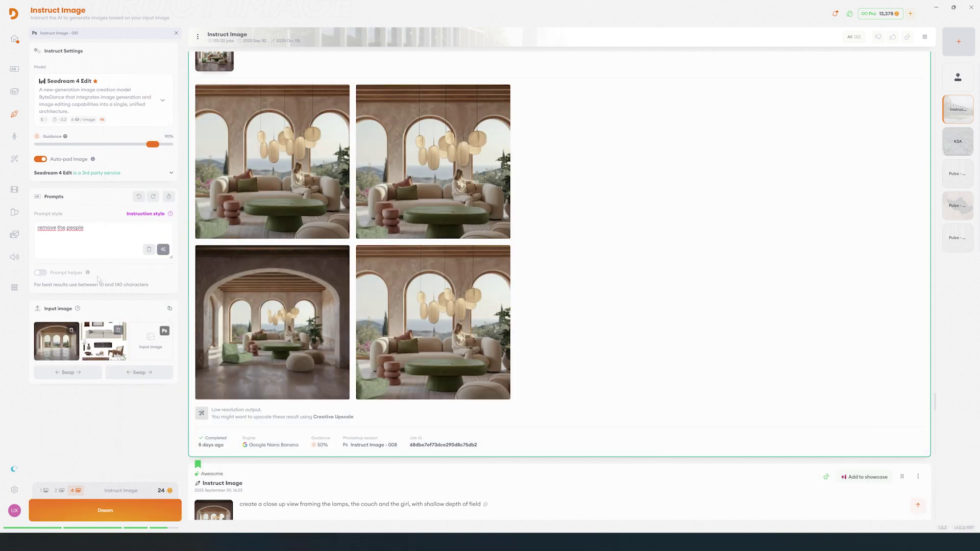
{"action": "triple_click", "coordinate": [60, 228]}
{"action": "type", "text": "add the furniture fro"}
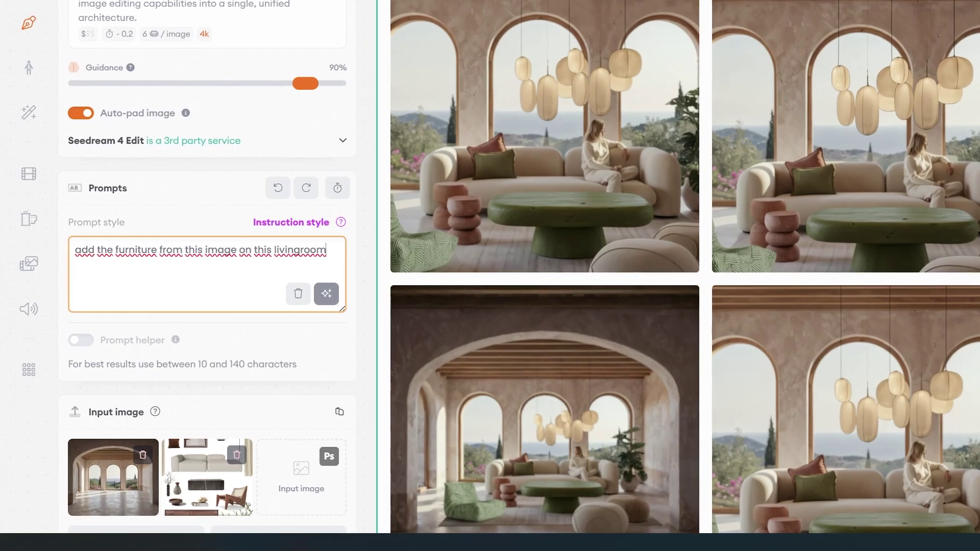
{"action": "type", "text": "m this image on this livingroom"}
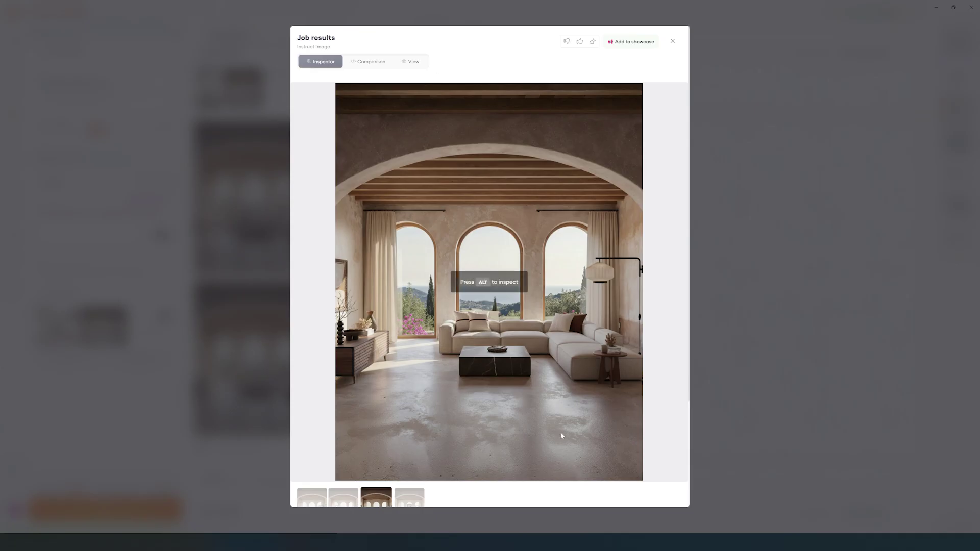
Step: Swap the two input images' order and compare the furnished room against the original
{"action": "key", "text": "Escape"}
{"action": "scroll", "coordinate": [466, 284], "scroll_direction": "down", "scroll_amount": 10}
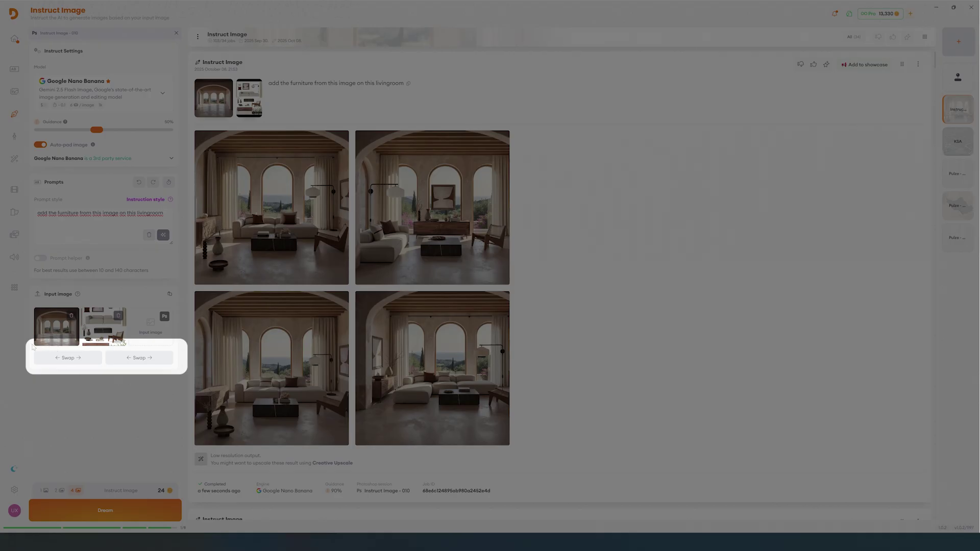
{"action": "left_click", "coordinate": [76, 359]}
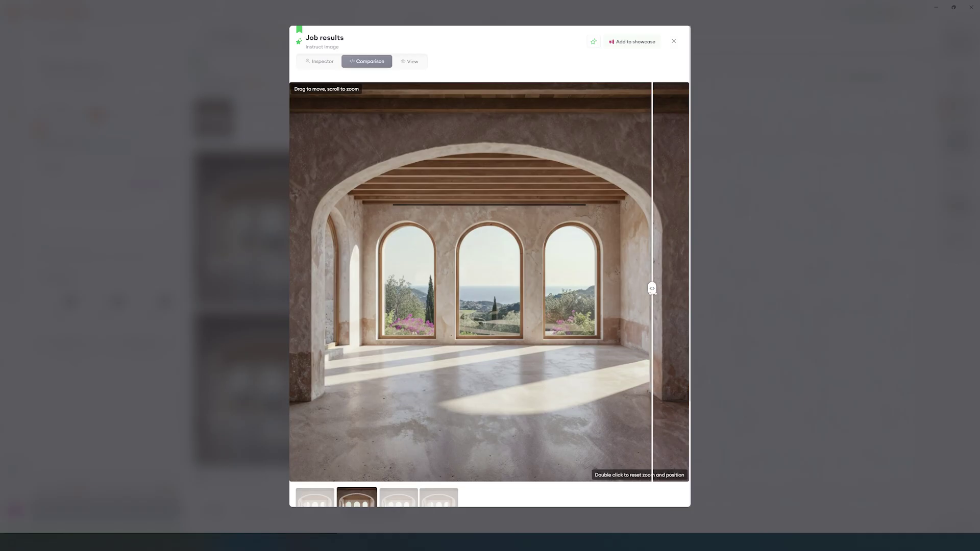
{"action": "left_click_drag", "start_coordinate": [652, 305], "coordinate": [299, 311]}
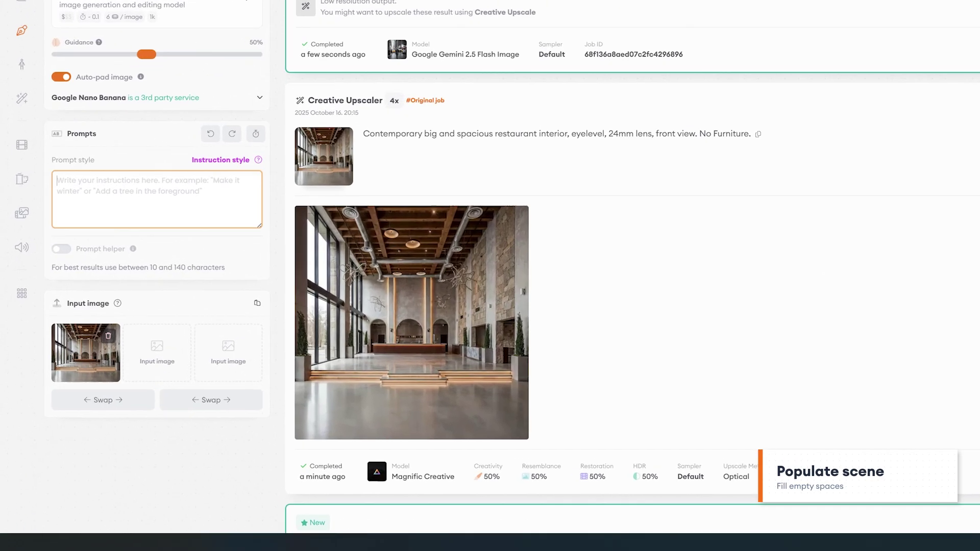
Step: Prompt 'Populate this restaurant with japandi style' and slide the comparison to reveal the populated restaurant
{"action": "type", "text": "Popula"}
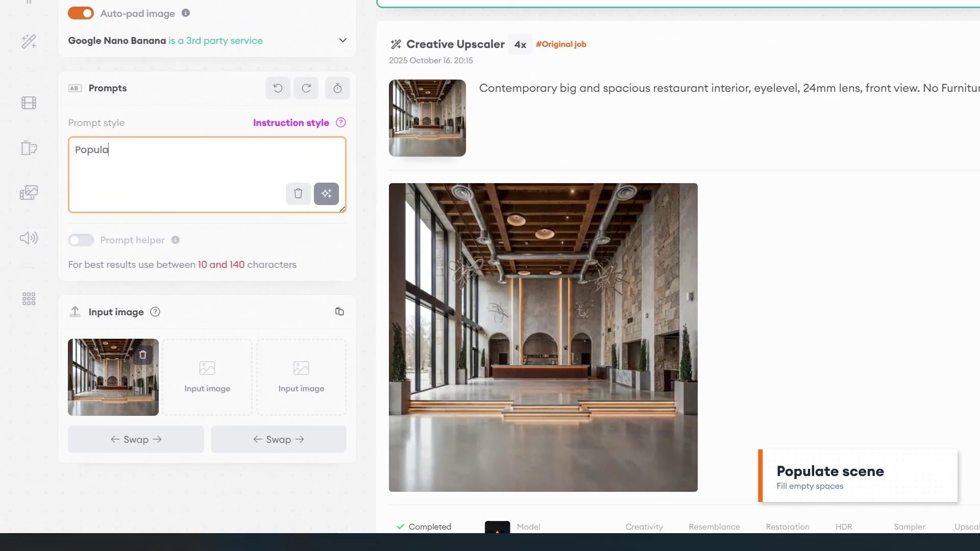
{"action": "type", "text": "te this restaurant with japandi sty"}
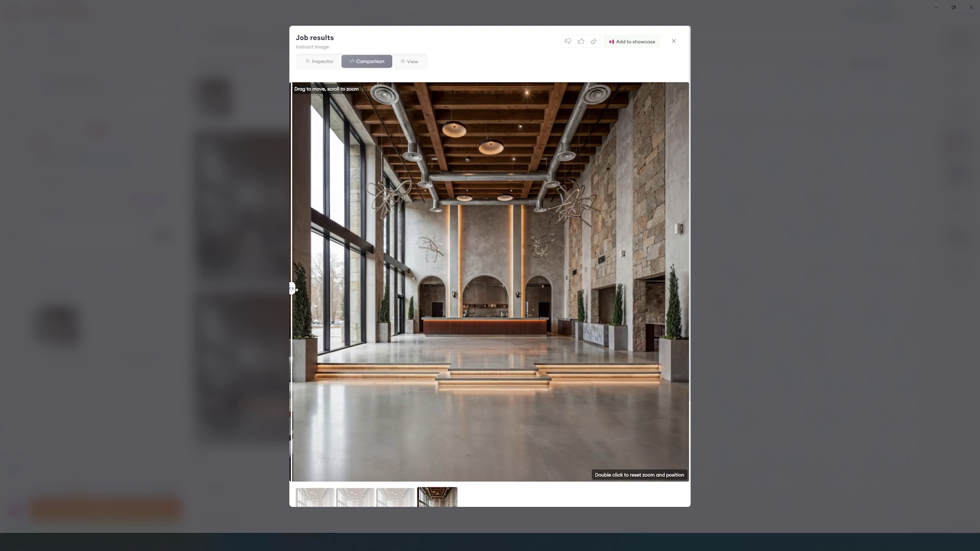
{"action": "left_click_drag", "start_coordinate": [292, 289], "coordinate": [682, 305]}
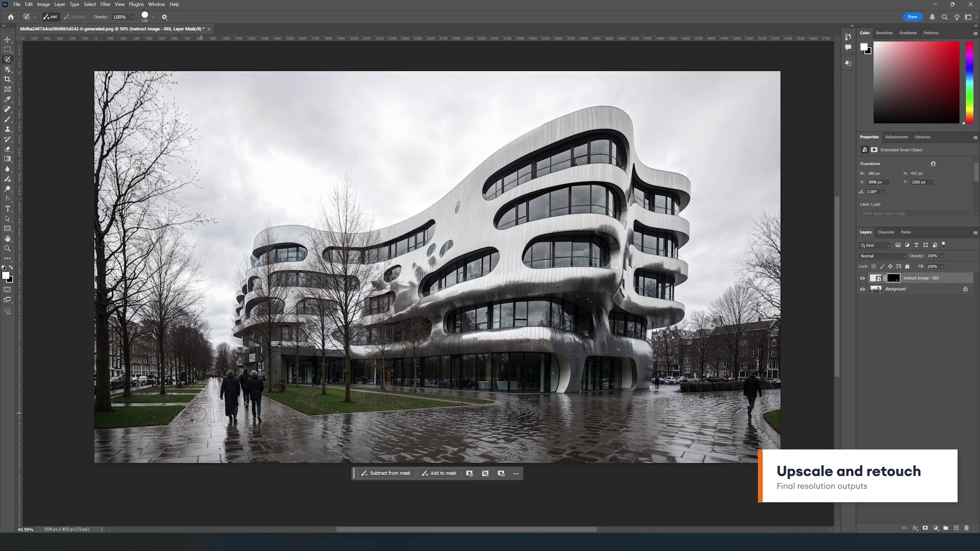
Step: Review the winter-attire walkers comparison, then send the first result to Photoshop as a layer
{"action": "mouse_move", "coordinate": [278, 319]}
{"action": "left_mouse_down"}
{"action": "mouse_move", "coordinate": [268, 404]}
{"action": "mouse_move", "coordinate": [357, 426]}
{"action": "mouse_move", "coordinate": [325, 326]}
{"action": "mouse_move", "coordinate": [292, 360]}
{"action": "left_mouse_up"}
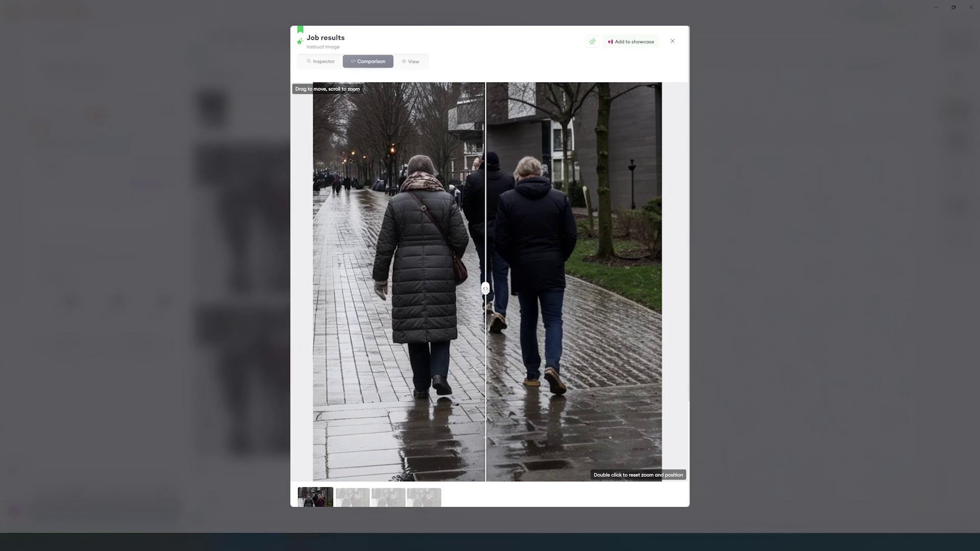
{"action": "left_click_drag", "start_coordinate": [485, 284], "coordinate": [663, 300]}
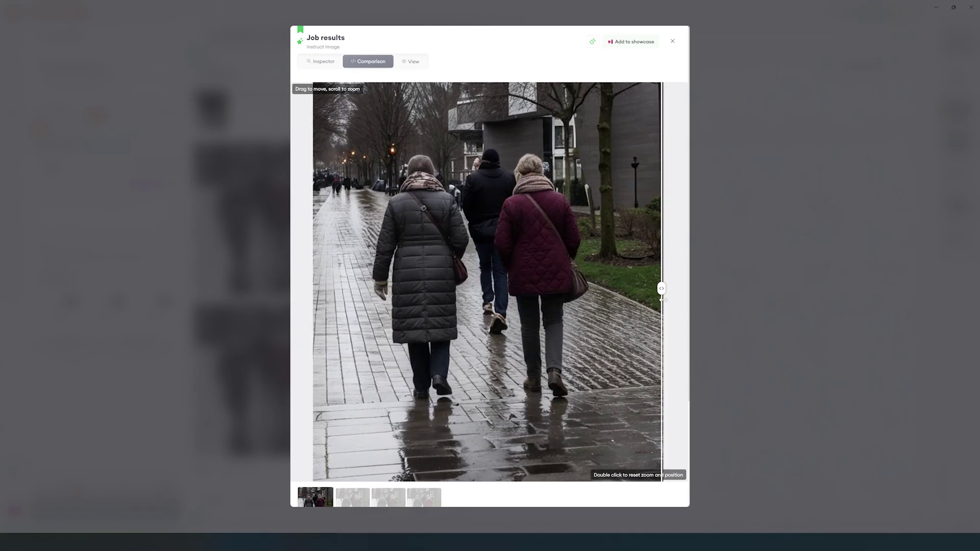
{"action": "left_click", "coordinate": [730, 281]}
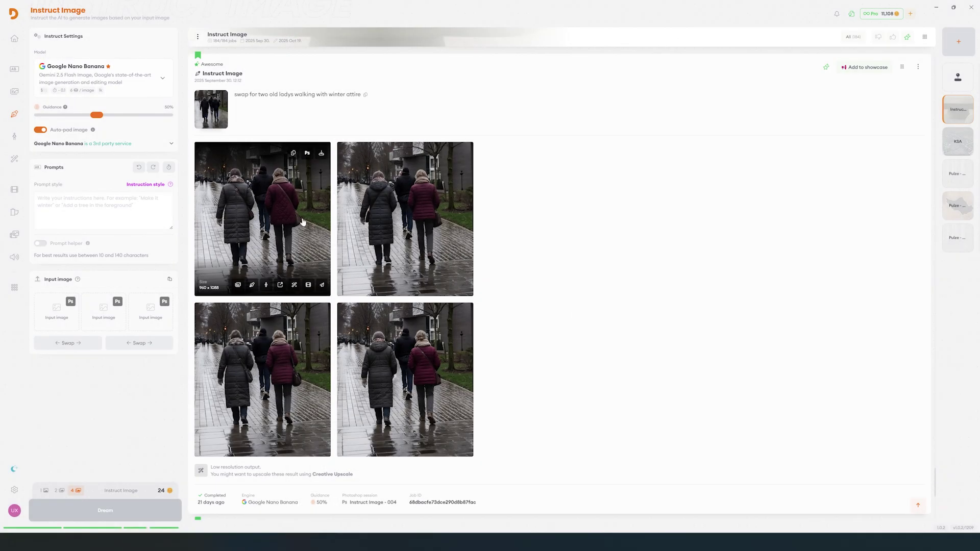
{"action": "left_click", "coordinate": [308, 154]}
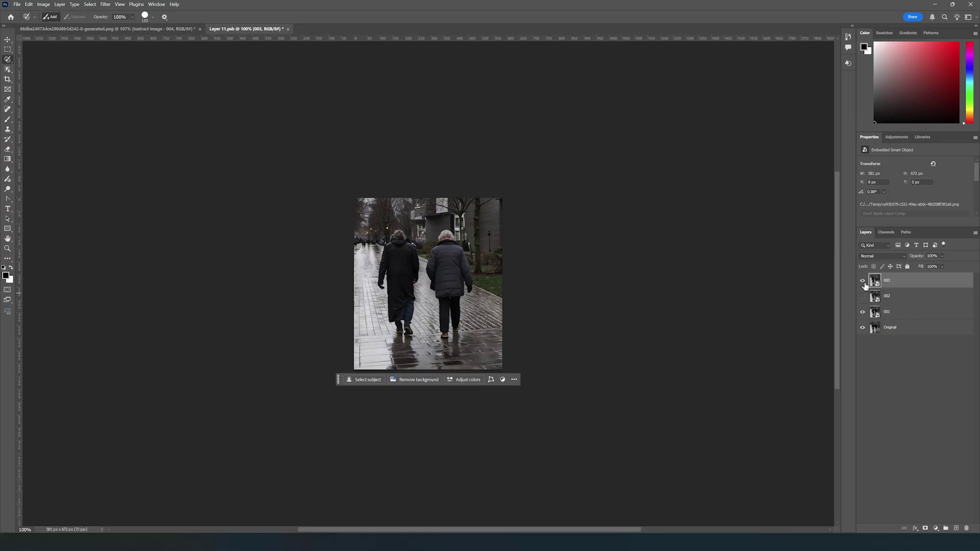
Step: Toggle layers 003, 001, 002 and Instruct Image - 004 to compare the walking-people versions against Original
{"action": "left_click", "coordinate": [863, 281]}
{"action": "left_click", "coordinate": [863, 311]}
{"action": "left_click", "coordinate": [863, 311]}
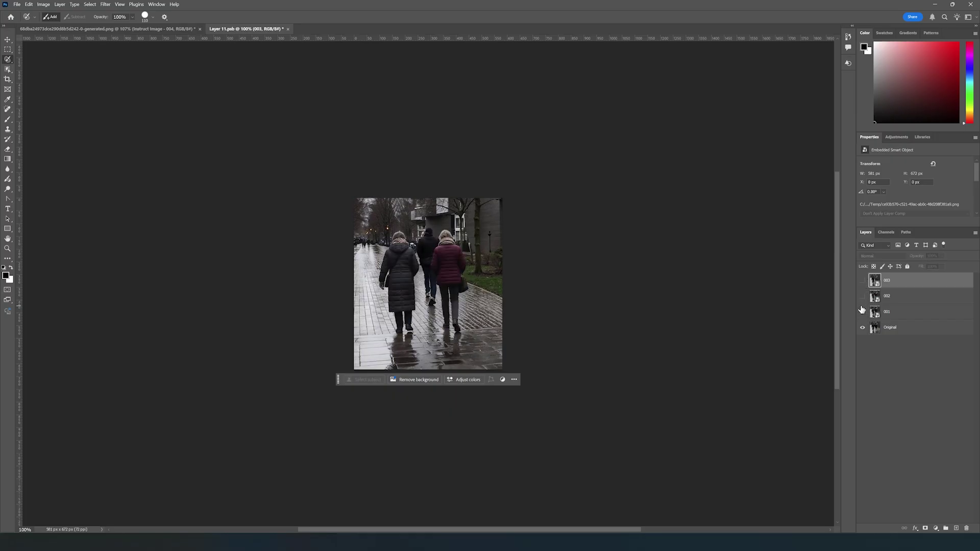
{"action": "left_click", "coordinate": [895, 304]}
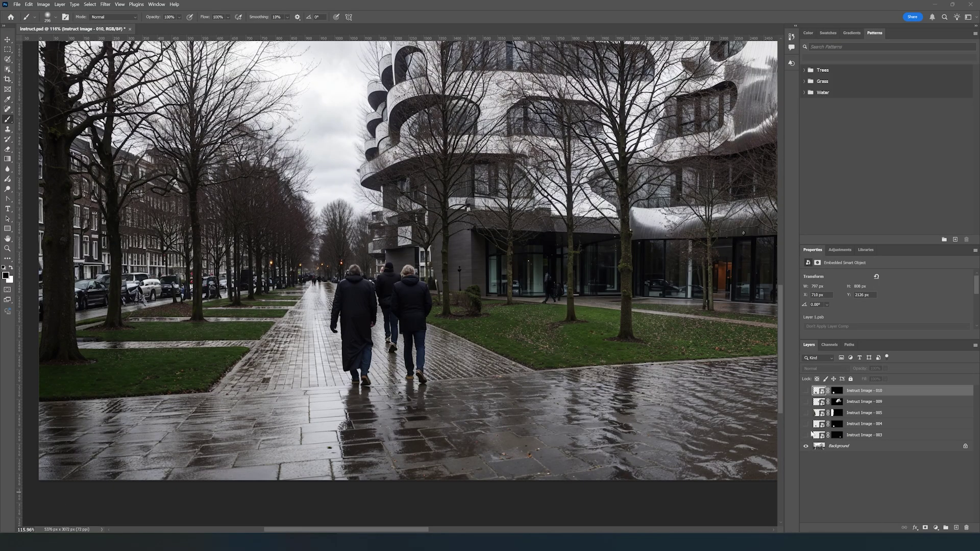
{"action": "left_click", "coordinate": [806, 426]}
Step: Paint a selection over the bare trees along the left of the street
{"action": "scroll", "coordinate": [423, 404], "scroll_direction": "down", "scroll_amount": 4}
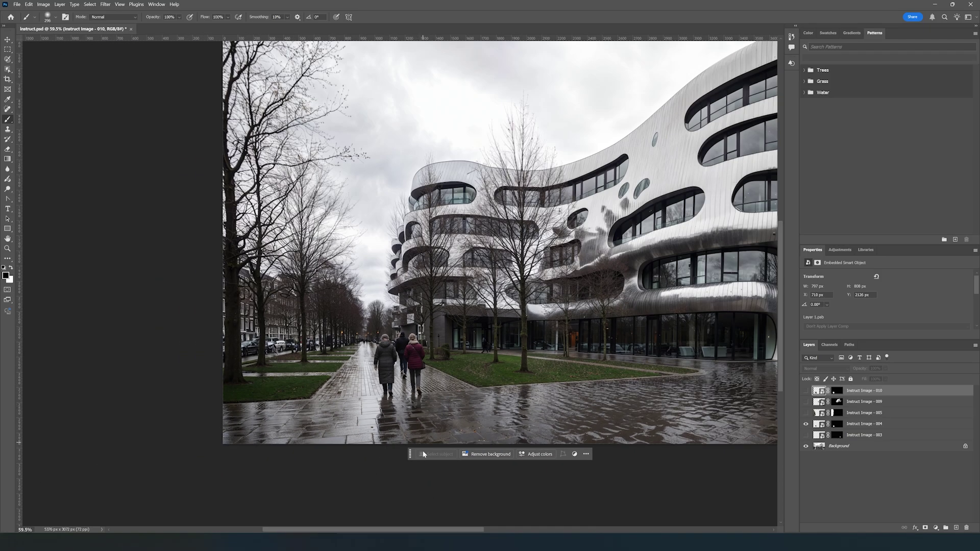
{"action": "mouse_move", "coordinate": [219, 419]}
{"action": "left_mouse_down"}
{"action": "mouse_move", "coordinate": [245, 347]}
{"action": "mouse_move", "coordinate": [143, 70]}
{"action": "mouse_move", "coordinate": [245, 266]}
{"action": "mouse_move", "coordinate": [268, 242]}
{"action": "mouse_move", "coordinate": [190, 275]}
{"action": "left_mouse_up"}
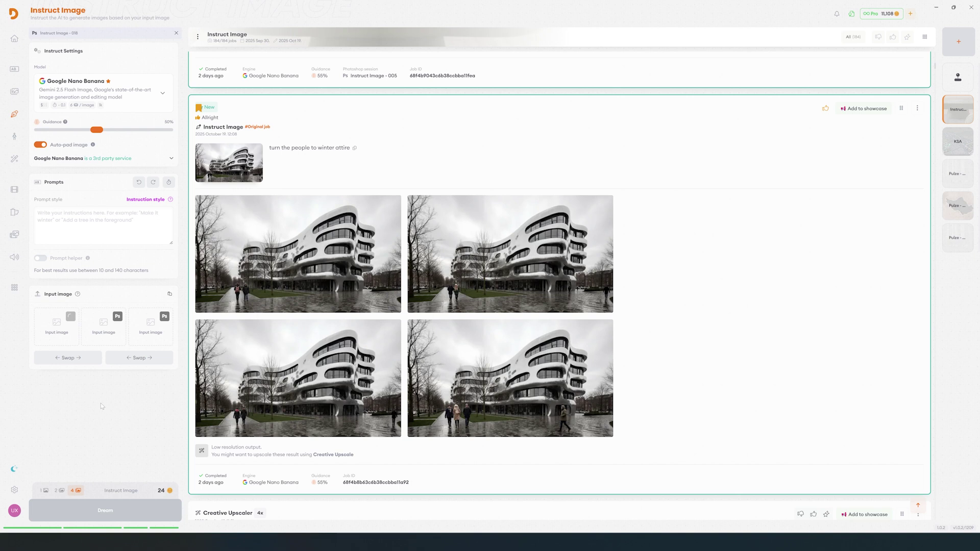
{"action": "type", "text": "a"}
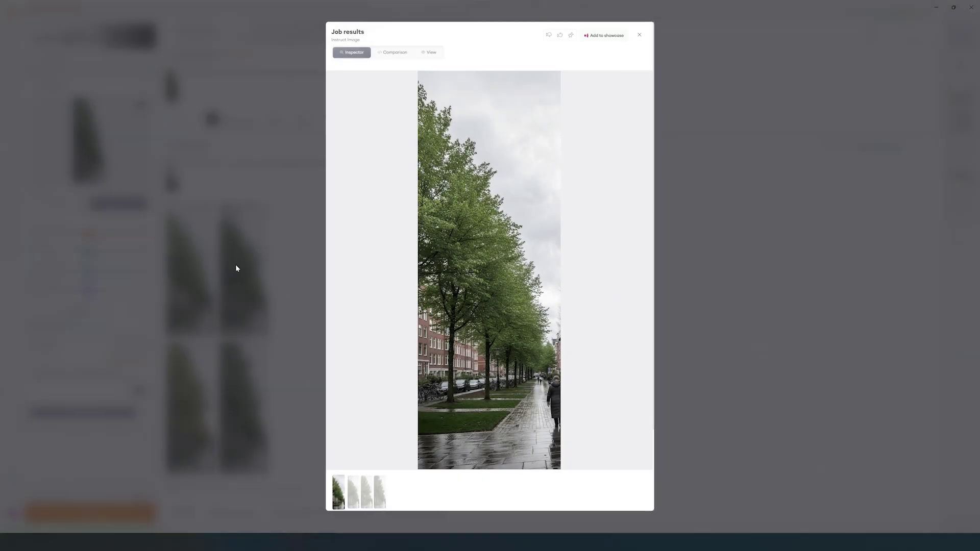
Step: Send the tall tree-lined street result to the 4x Creative Upscaler and compare with the original
{"action": "left_click", "coordinate": [235, 264]}
{"action": "scroll", "coordinate": [470, 309], "scroll_direction": "down", "scroll_amount": 2}
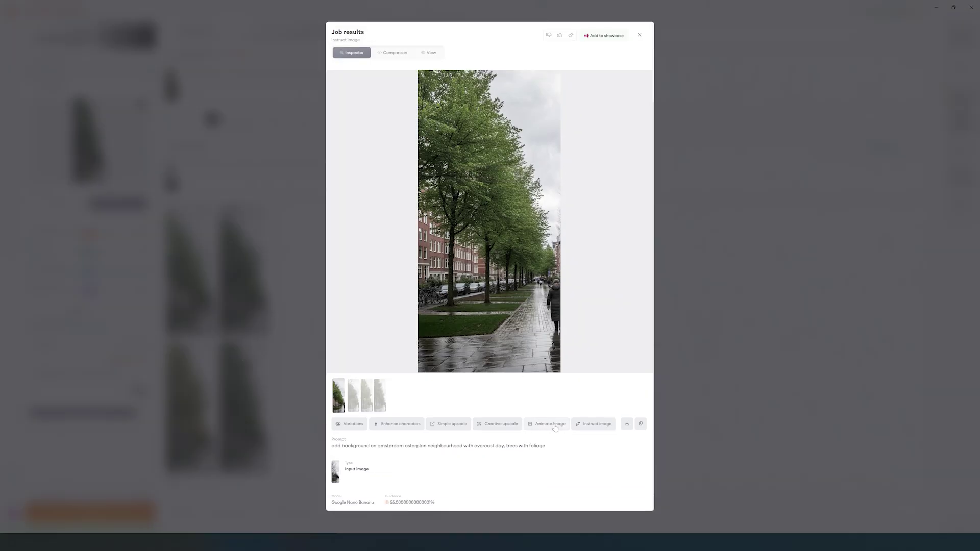
{"action": "left_click", "coordinate": [512, 428]}
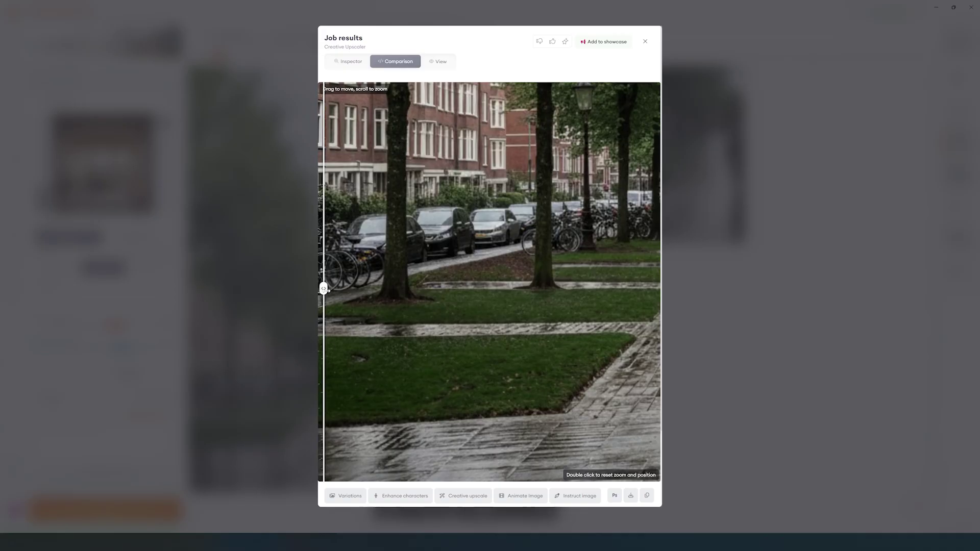
{"action": "left_click_drag", "start_coordinate": [323, 290], "coordinate": [674, 304]}
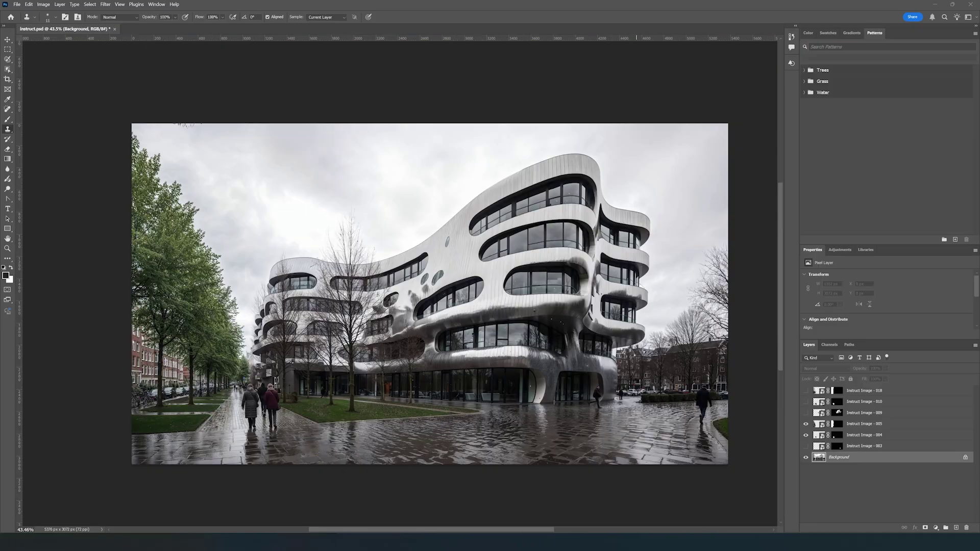
Step: Toggle layer Instruct Image - 005 to compare the street with and without leafy trees
{"action": "left_click", "coordinate": [806, 424]}
{"action": "left_click", "coordinate": [807, 425]}
{"action": "left_click", "coordinate": [806, 424]}
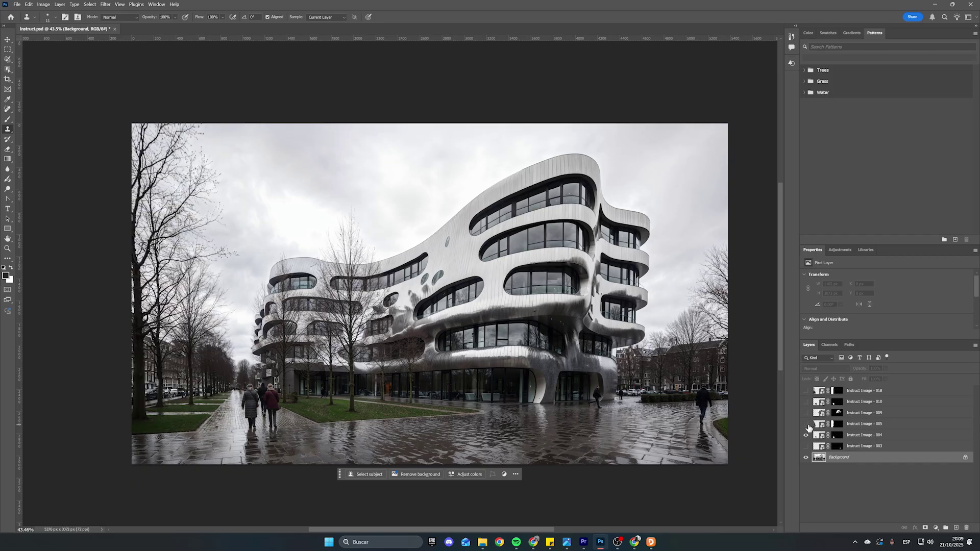